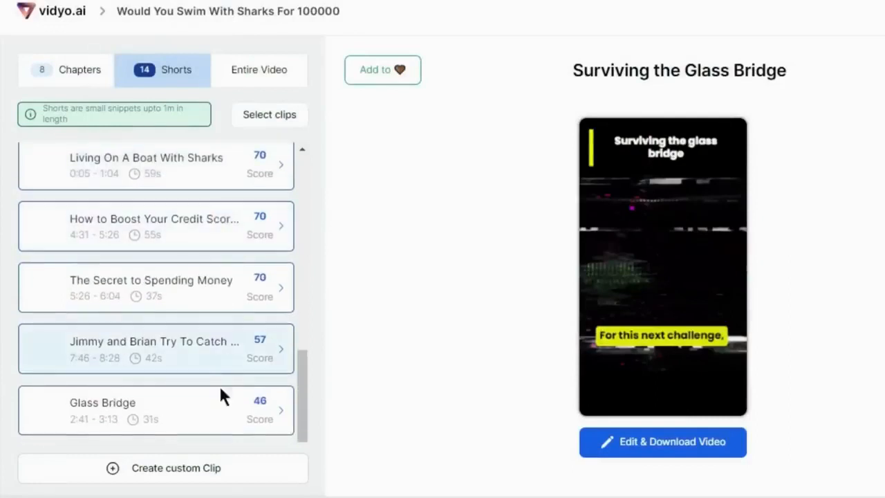
Browse the generated shorts and open "The World's Coldest Room" for editing.
scroll(235, 263, up, 8)
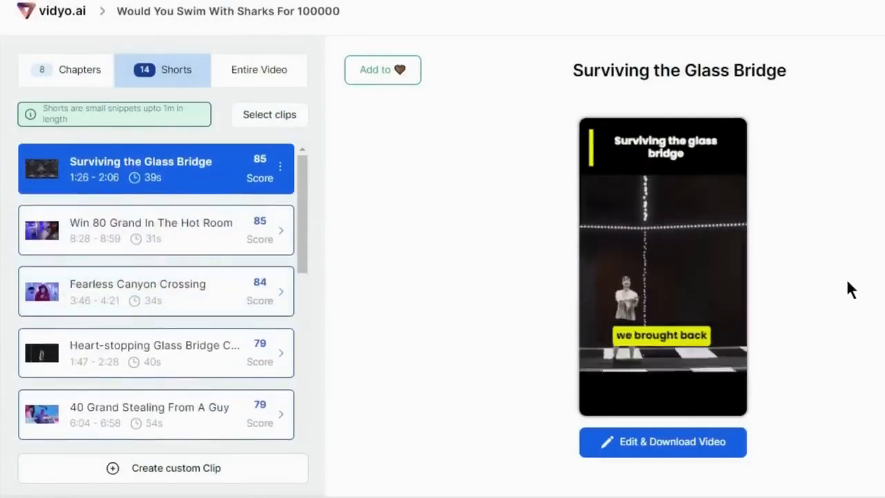
click(169, 230)
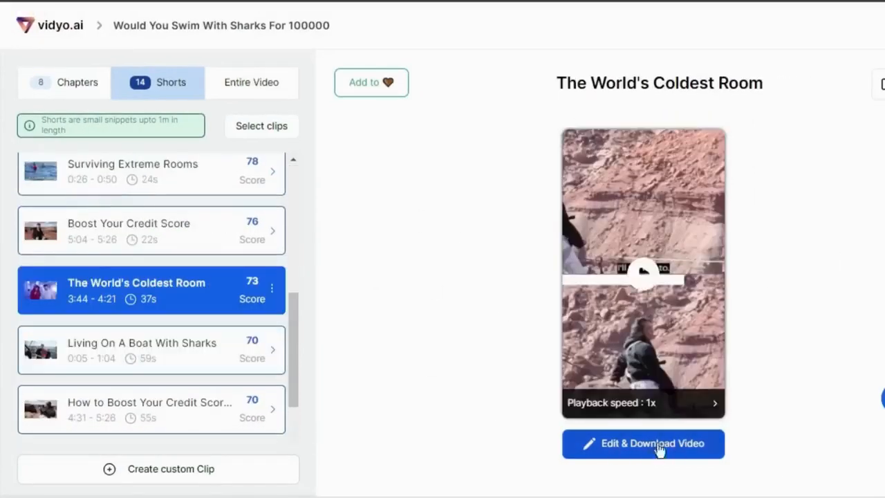
click(699, 451)
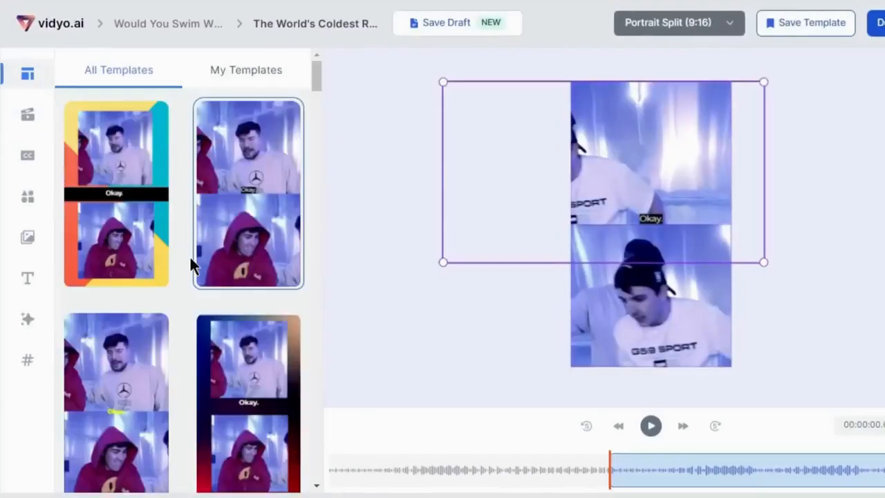
Apply the black-framed split template with the caption between the two video halves.
scroll(190, 255, down, 3)
click(119, 249)
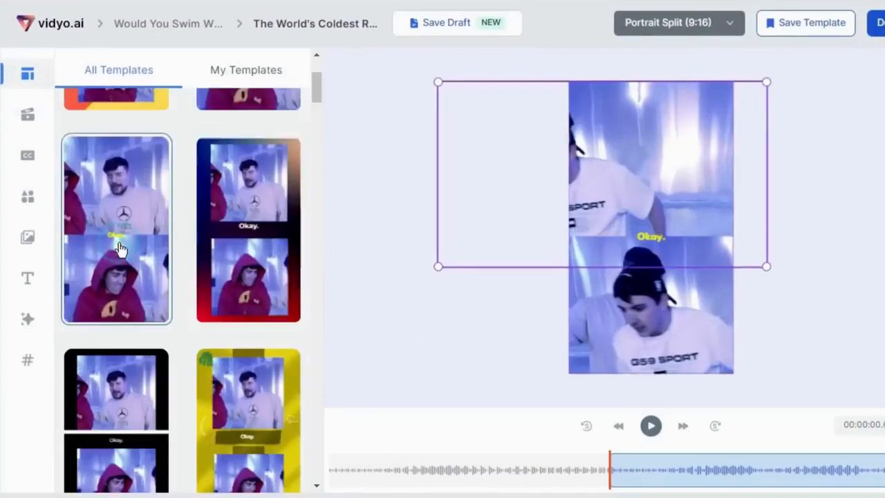
click(117, 387)
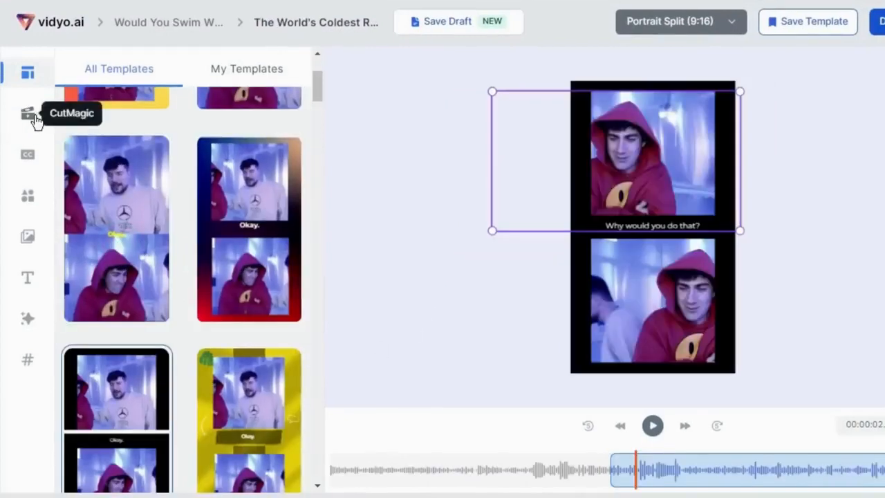
Apply the subtitle style that boxes each spoken word, with a yellow effect color, and preview the clip.
click(29, 115)
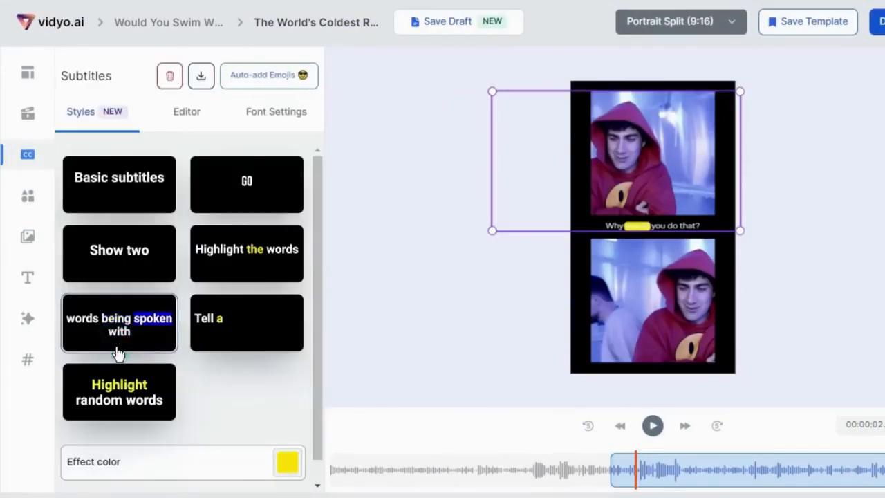
click(653, 426)
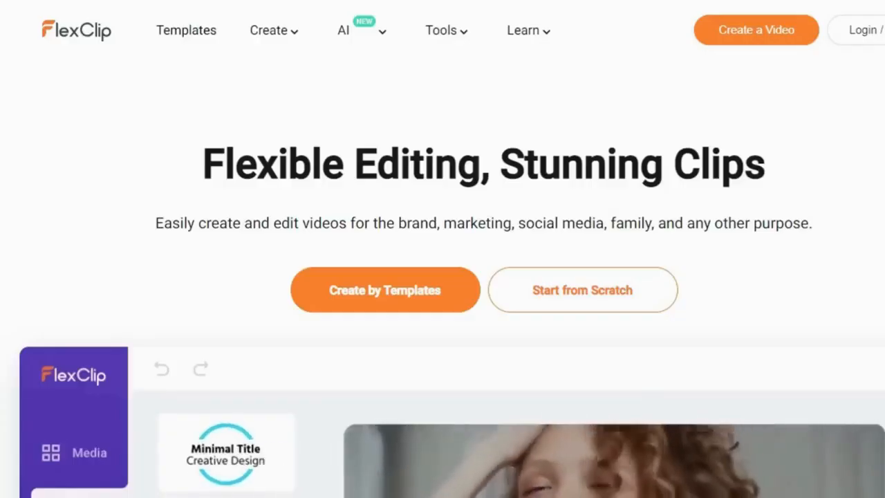
Switch to the FlexClip homepage and examine its templates, AI features, stock assets and video editing tools.
scroll(442, 290, down, 1)
scroll(253, 352, down, 5)
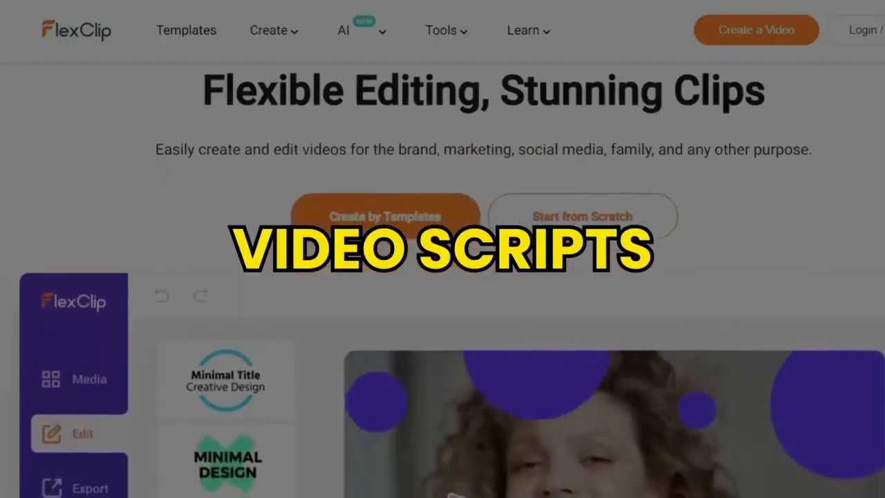
scroll(252, 352, down, 10)
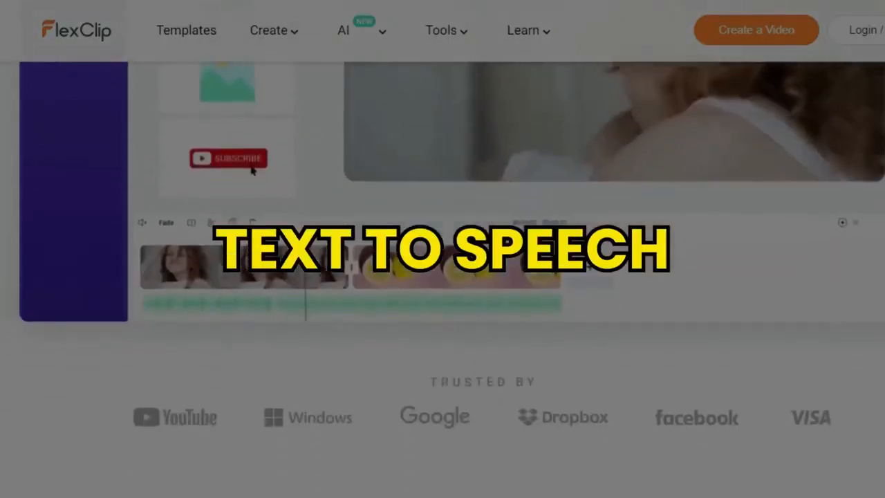
scroll(442, 277, down, 12)
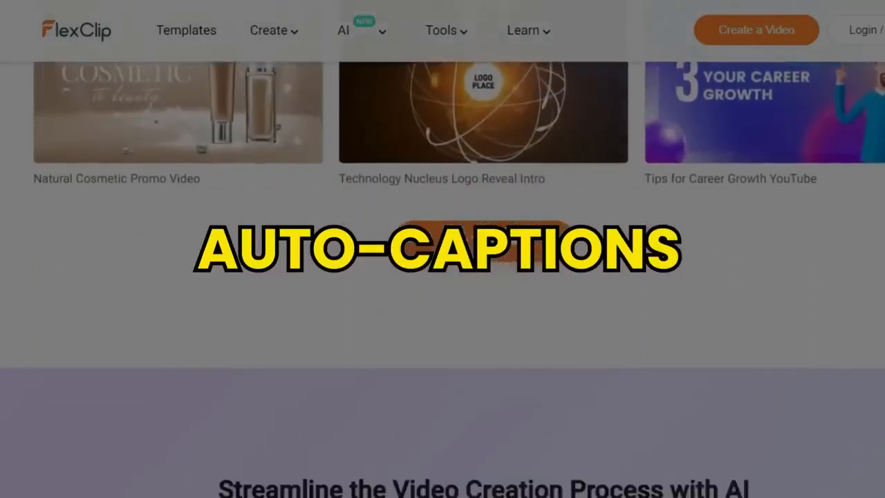
scroll(443, 276, down, 12)
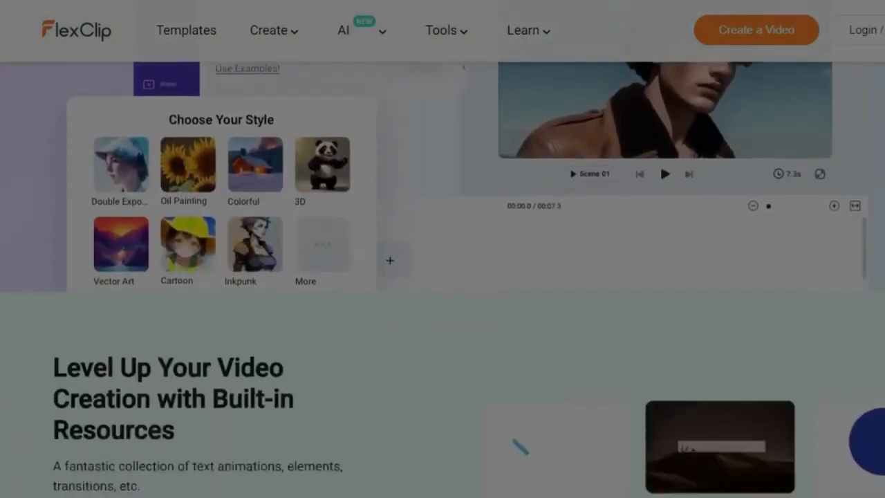
scroll(442, 276, down, 10)
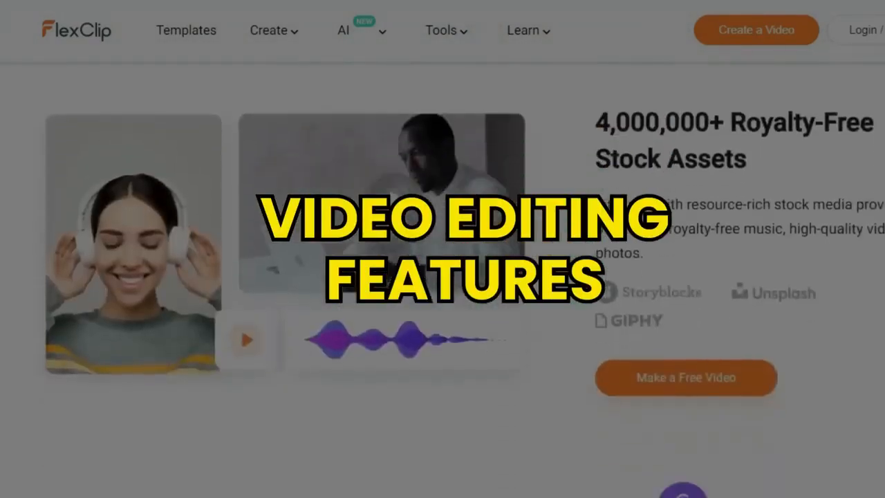
scroll(443, 276, down, 11)
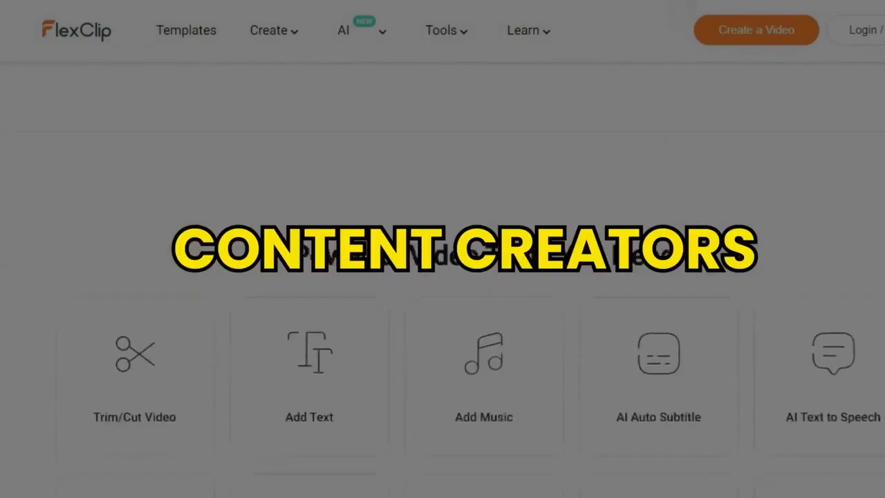
scroll(442, 276, down, 9)
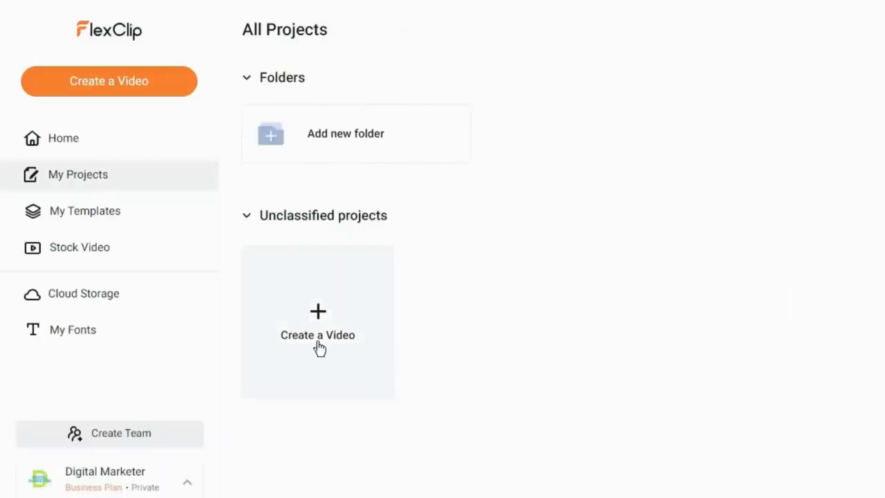
Create a new 9:16 video project in Timeline Mode and dismiss the media import prompt.
click(319, 346)
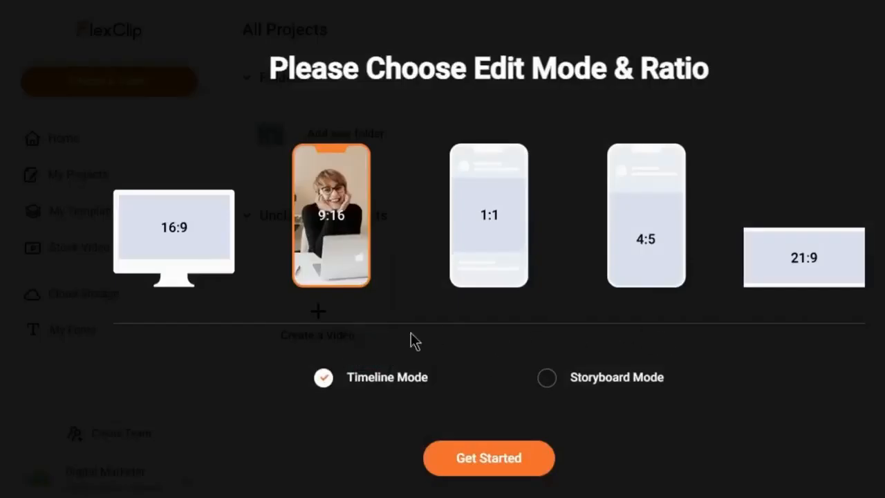
click(499, 470)
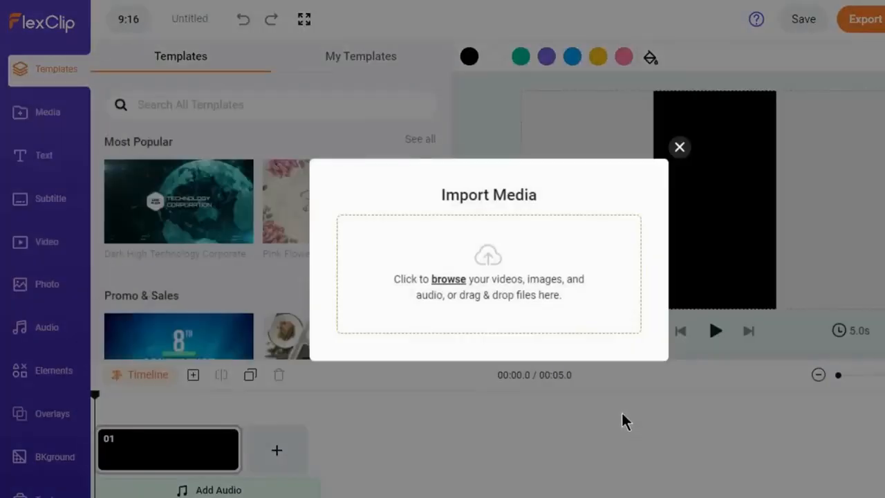
click(678, 147)
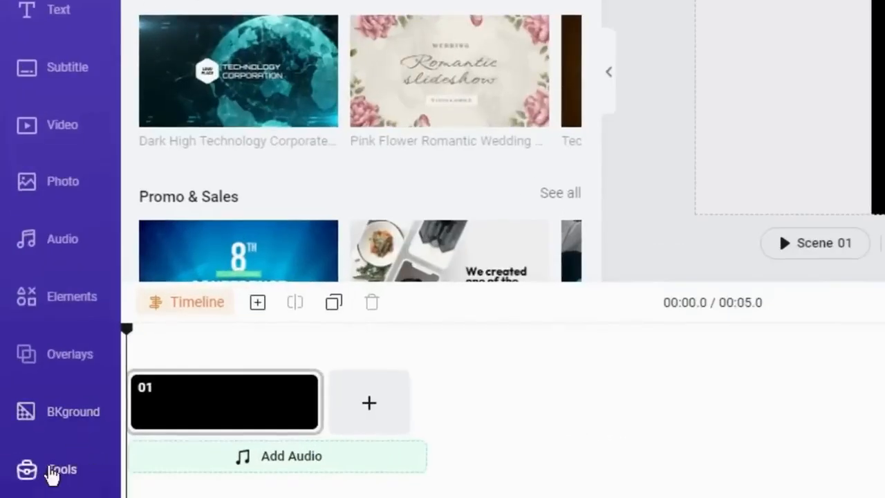
Generate a short AI video script from the prompt "Generate 3 random mind-blowing facts. Keep them short and concise. The tone should be friendly and informative.".
click(69, 473)
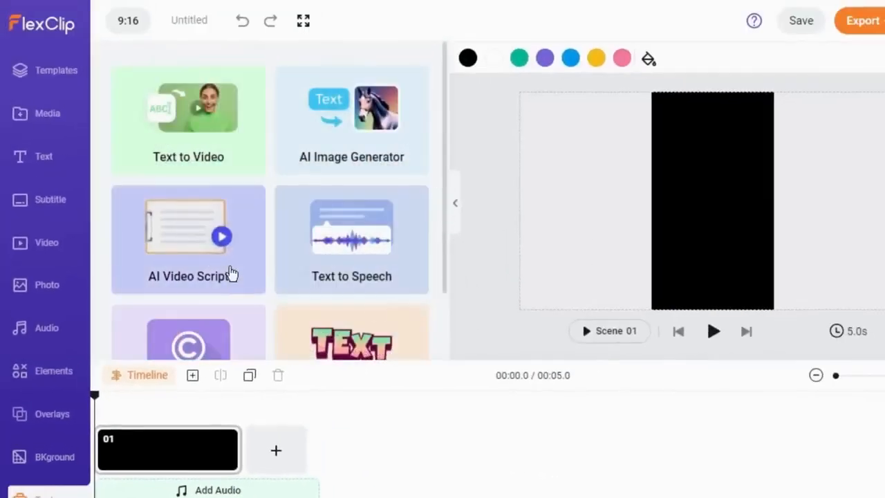
click(231, 275)
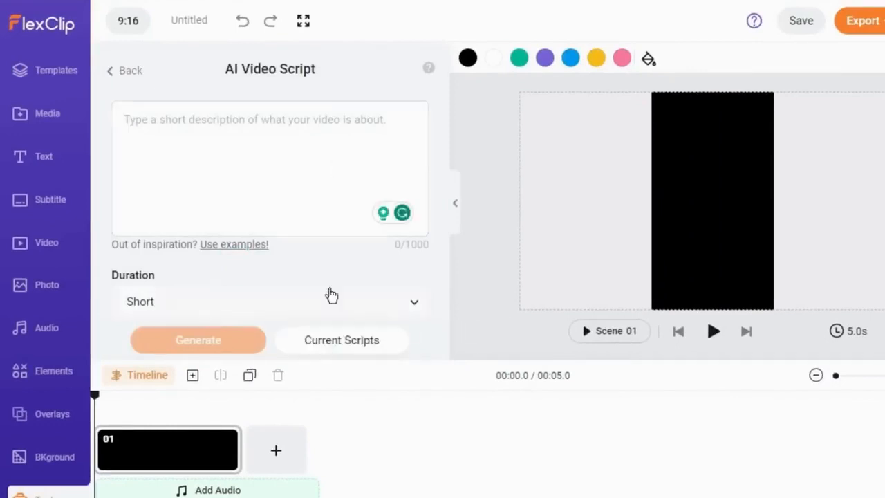
text(Generate 3 random mind-blowing facts. Keep them short and concise. The tone should be friendly and informative.)
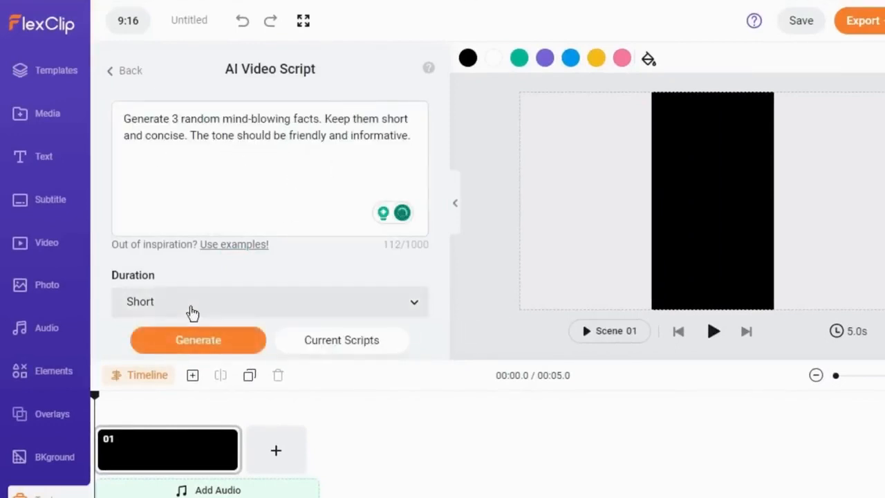
click(205, 351)
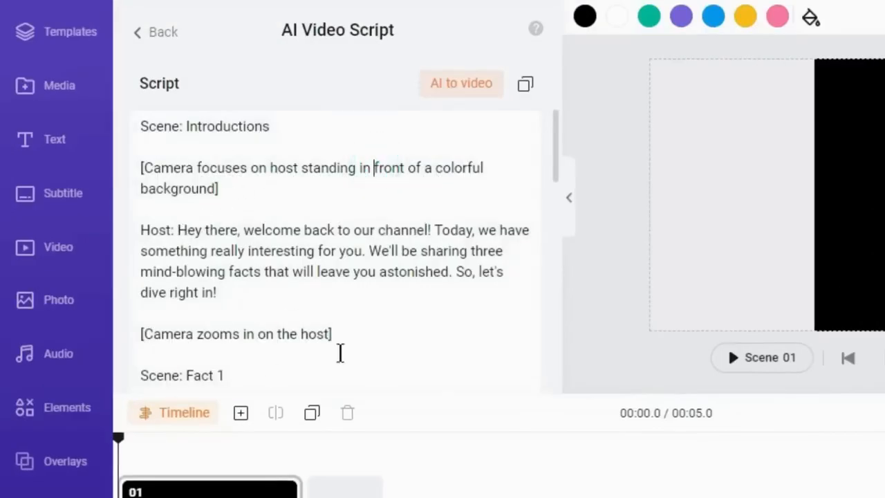
Delete the introduction scene, camera directions and host label preceding "Fact number one" in the generated script.
drag(179, 375, 141, 123)
key(BackSpace)
key(BackSpace)
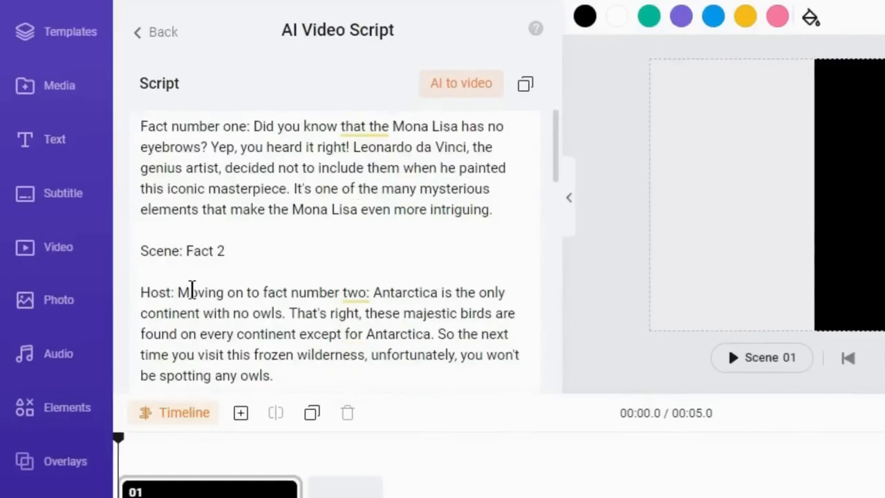
Remove the scene headings and host labels preceding the second and third facts in the script.
drag(179, 291, 405, 234)
key(BackSpace)
scroll(405, 254, down, 4)
drag(177, 197, 358, 172)
key(BackSpace)
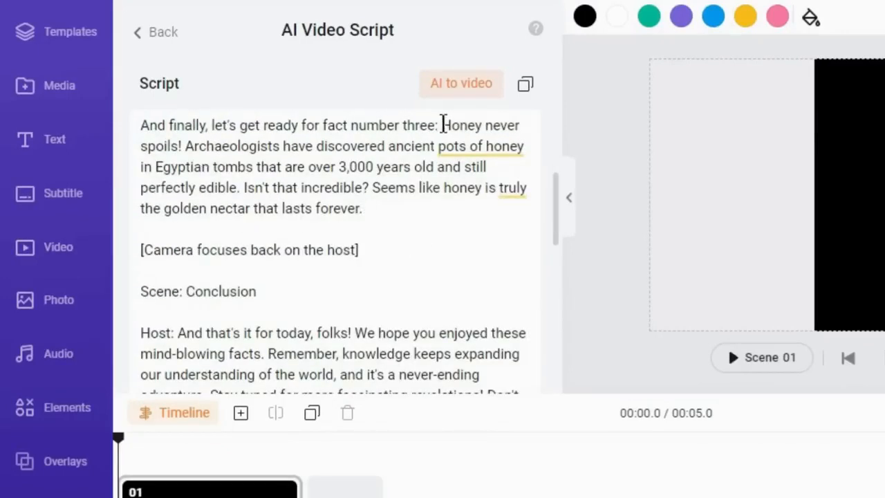
Delete the lead-in "And finally, let's get ready for fact number three:" and everything following the honey fact.
drag(444, 125, 140, 125)
key(BackSpace)
drag(140, 232, 255, 302)
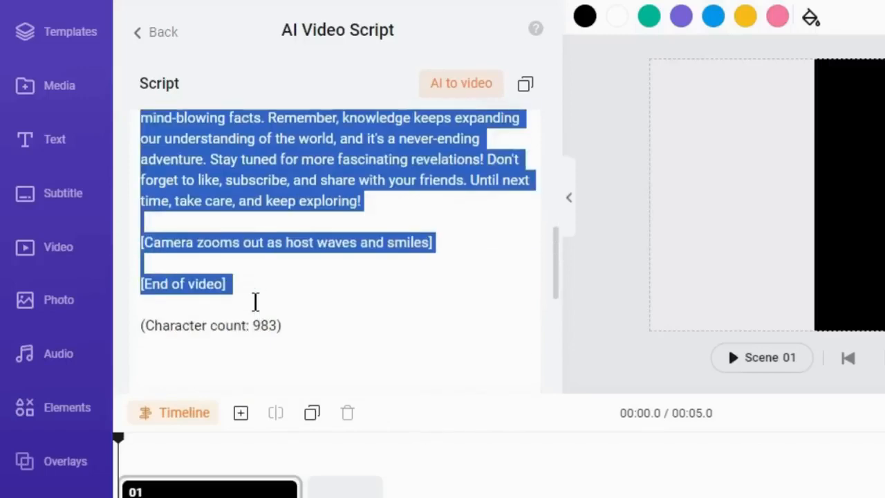
key(BackSpace)
scroll(423, 355, up, 3)
scroll(263, 160, down, 5)
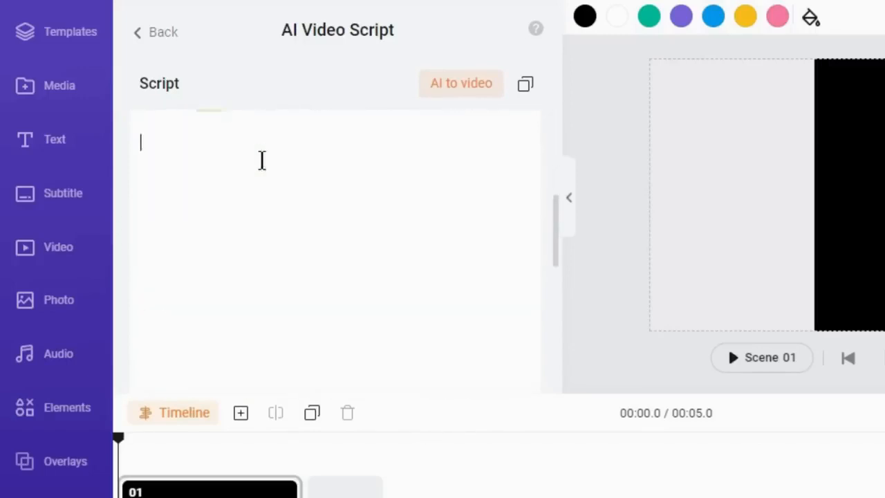
scroll(313, 212, up, 5)
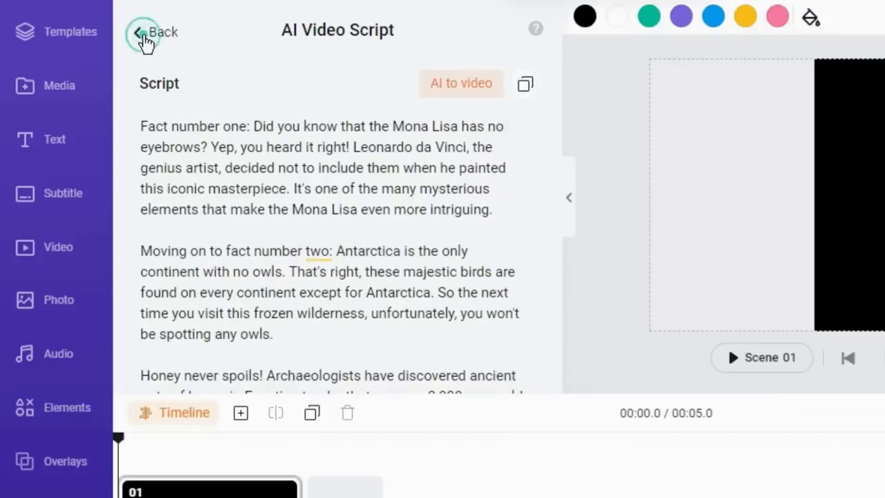
Leave the script generator and open Text to Speech with English (United States) as the language.
click(145, 41)
click(145, 42)
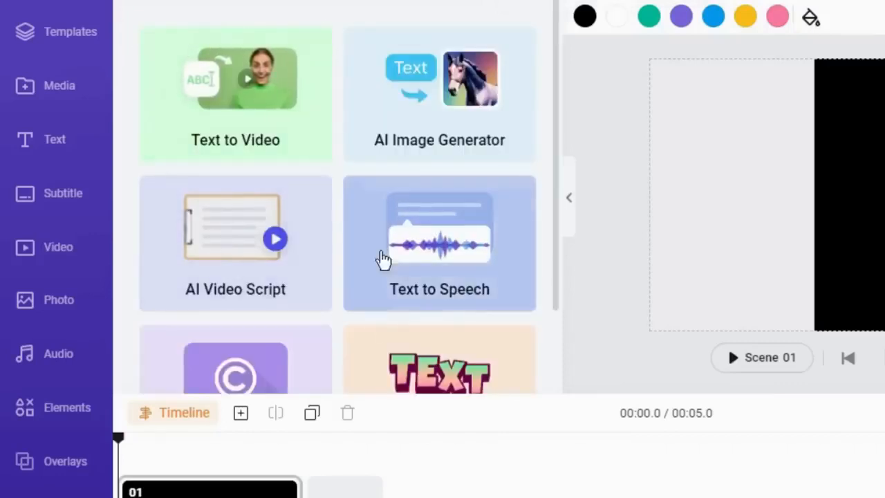
scroll(457, 207, down, 2)
click(465, 187)
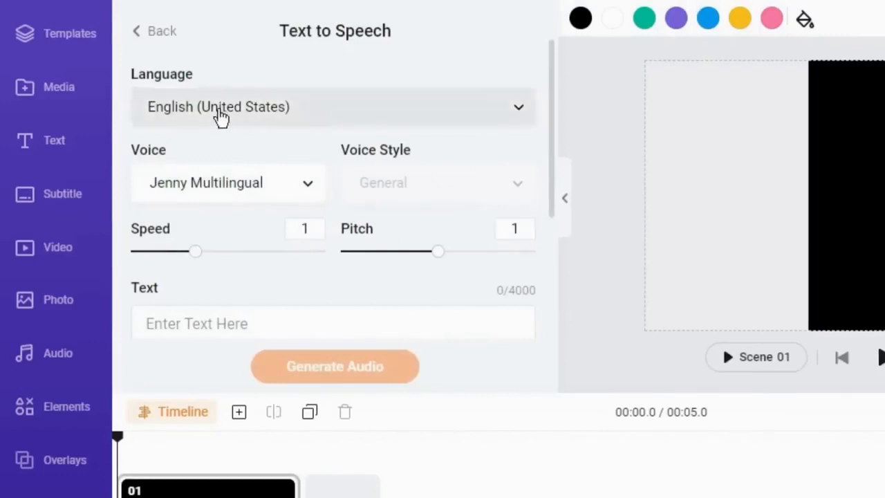
click(302, 119)
click(251, 392)
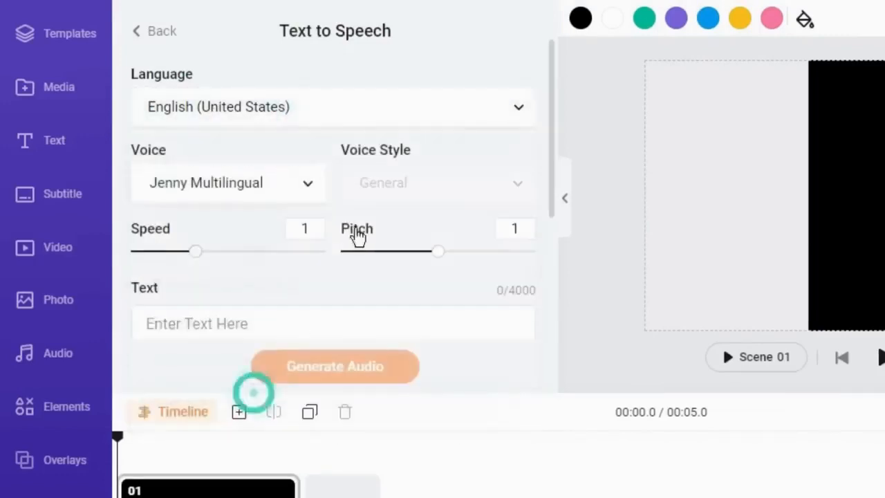
Set the narration voice to Guy and its voice style to Friendly.
click(300, 192)
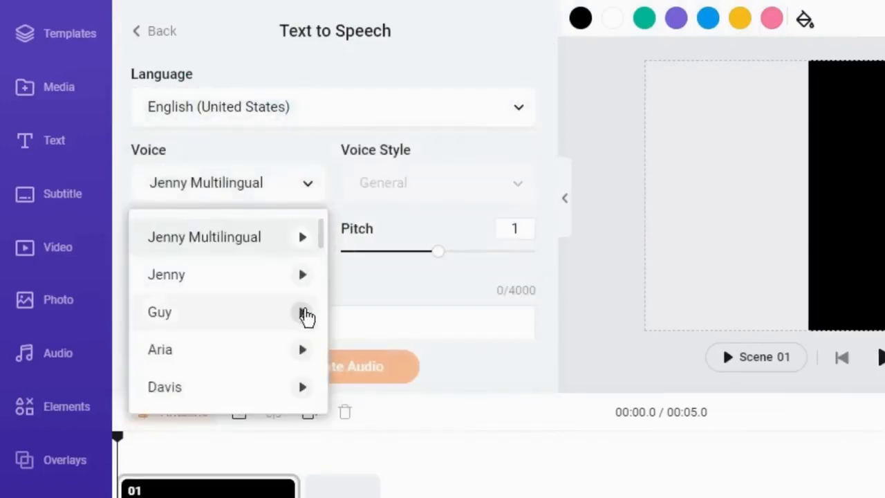
click(202, 321)
click(434, 192)
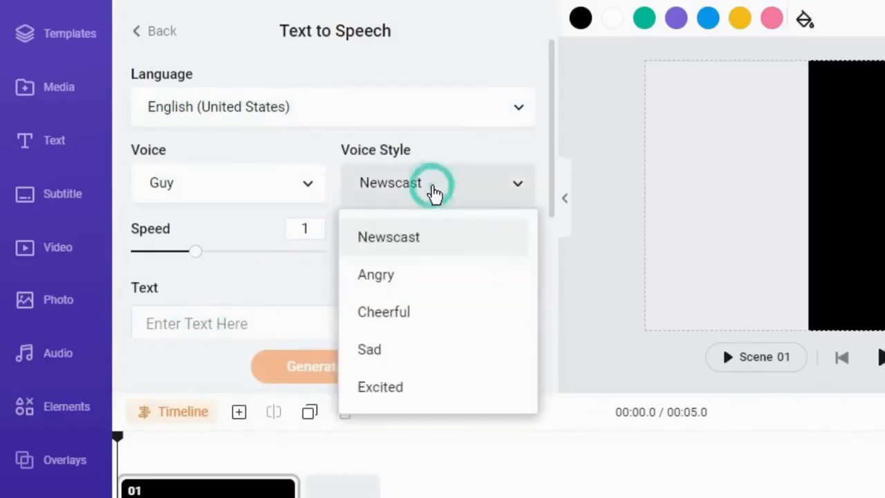
drag(532, 266, 538, 336)
click(395, 275)
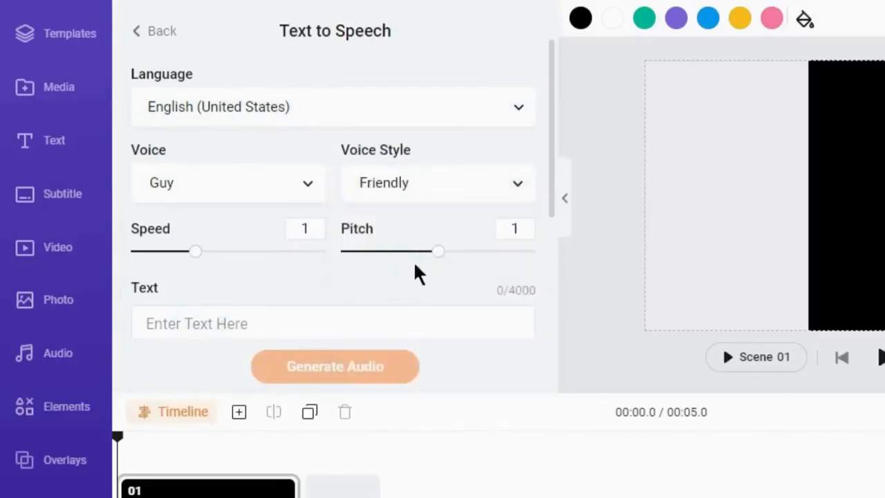
Paste the cleaned-up facts script into the Text to Speech text field.
scroll(285, 142, down, 3)
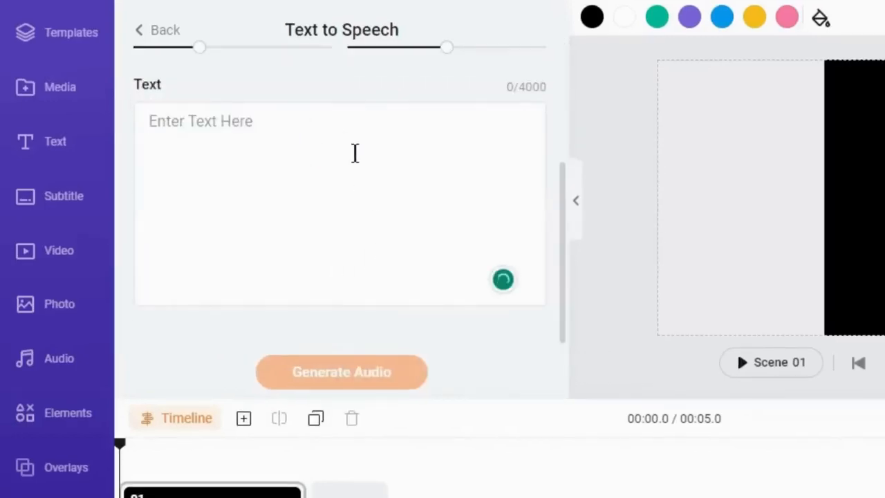
key(ctrl+v)
click(187, 196)
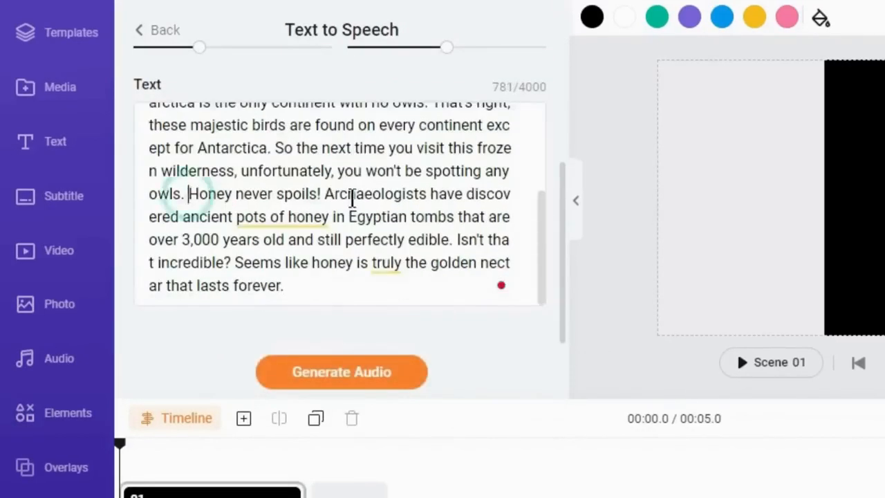
Delete the lead-in "Moving on to fact number two:" before the Antarctica fact in the narration text.
scroll(300, 193, up, 5)
click(300, 193)
scroll(374, 316, up, 3)
scroll(373, 317, down, 3)
scroll(364, 187, up, 3)
drag(280, 236, 491, 237)
key(BackSpace)
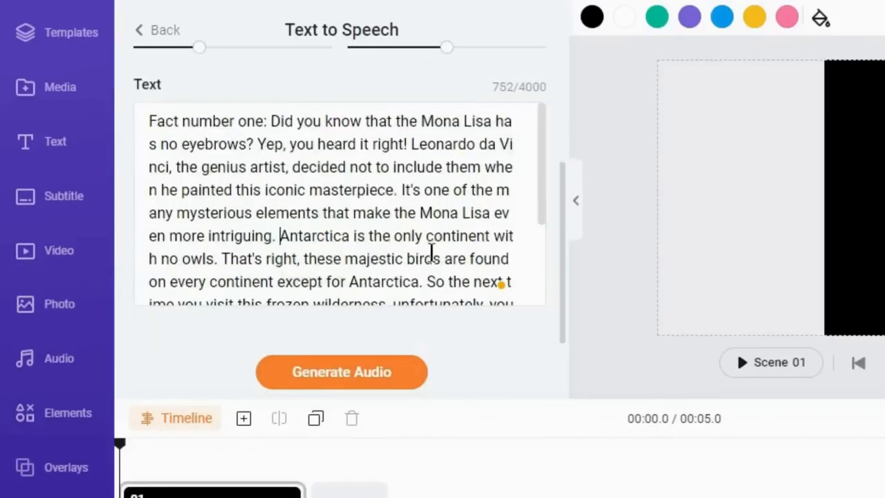
Generate the narration audio from the script, save it to the project media and add it to the timeline.
click(358, 372)
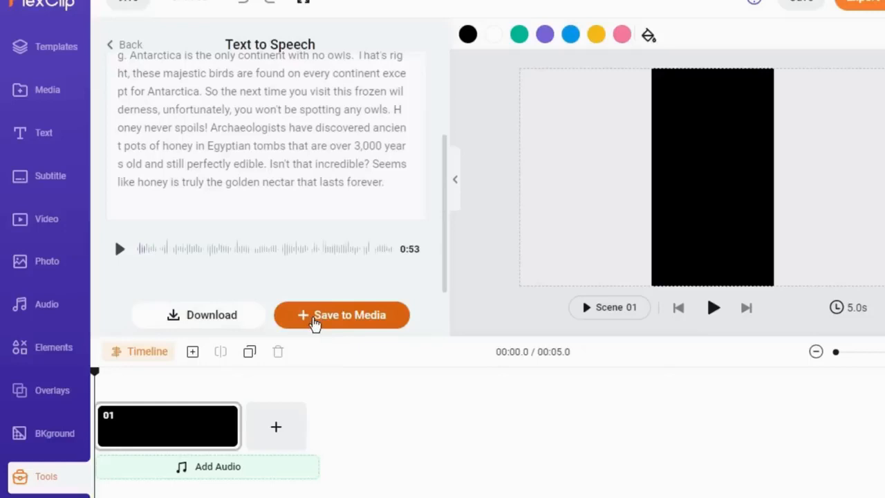
click(320, 317)
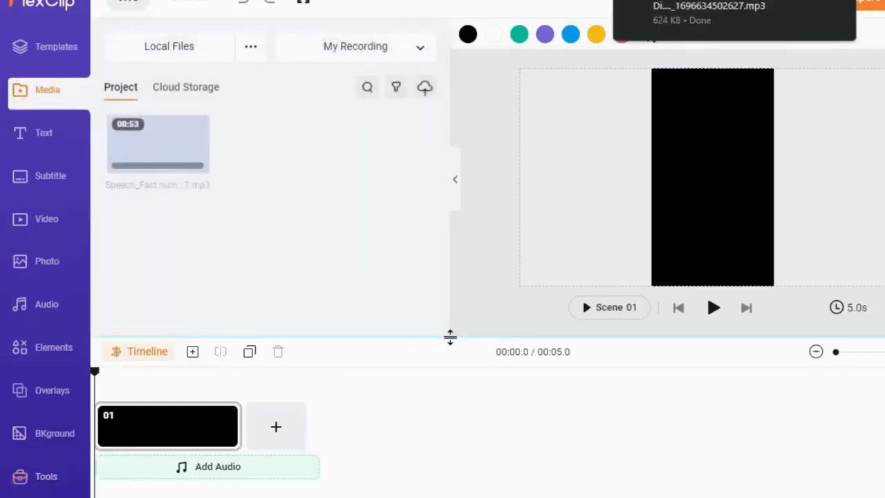
click(201, 164)
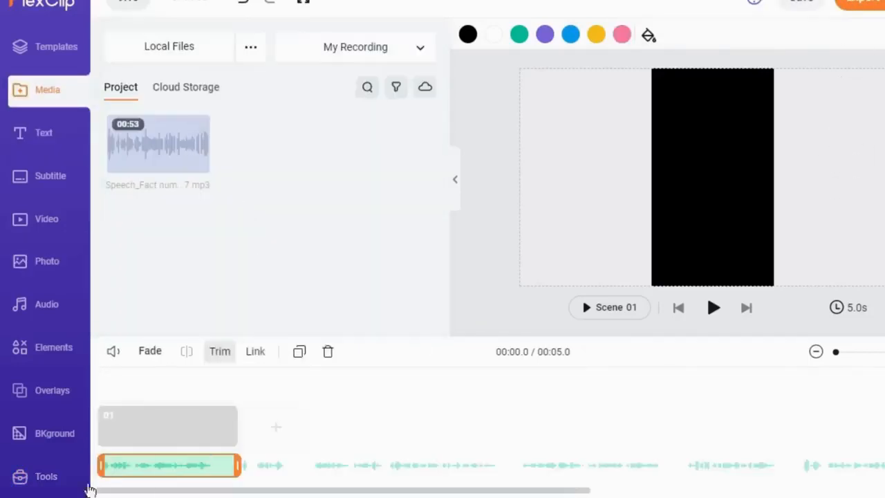
Extend the black scene to 53.9 s to cover the full narration track.
click(247, 476)
drag(238, 425, 884, 415)
drag(562, 425, 838, 370)
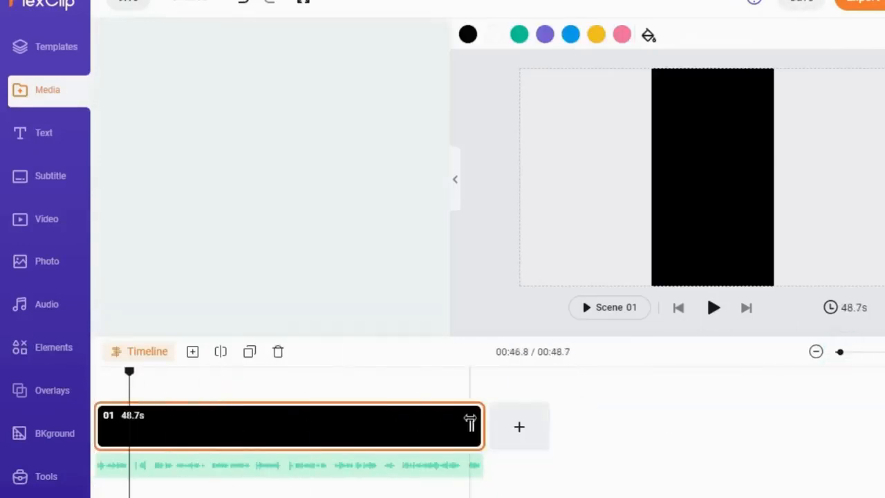
drag(469, 423, 515, 430)
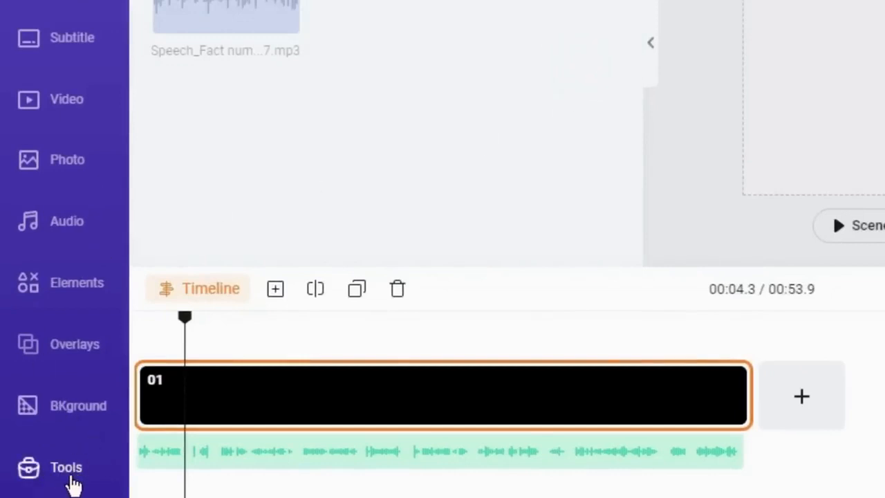
Generate AI images from the prompt "mona lisa" and fill scene 01 with the half-length portrait that shows her hands.
click(72, 483)
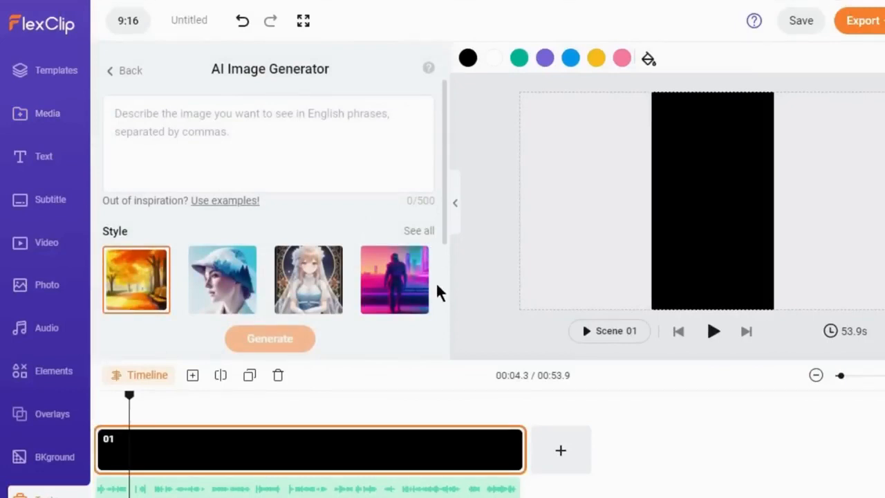
drag(129, 398, 107, 400)
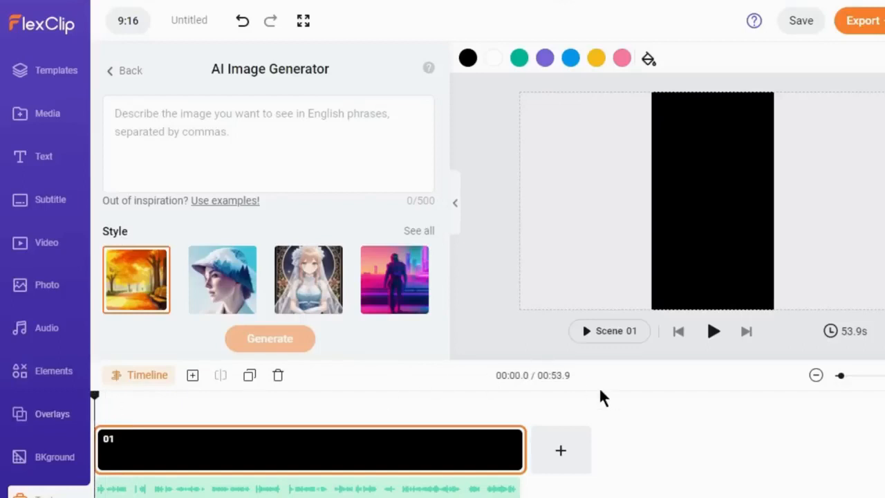
click(713, 335)
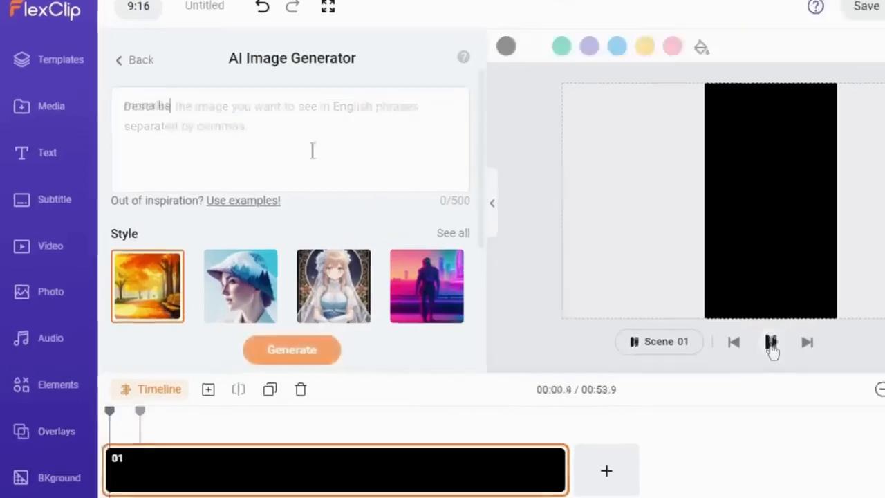
text(mona lisa)
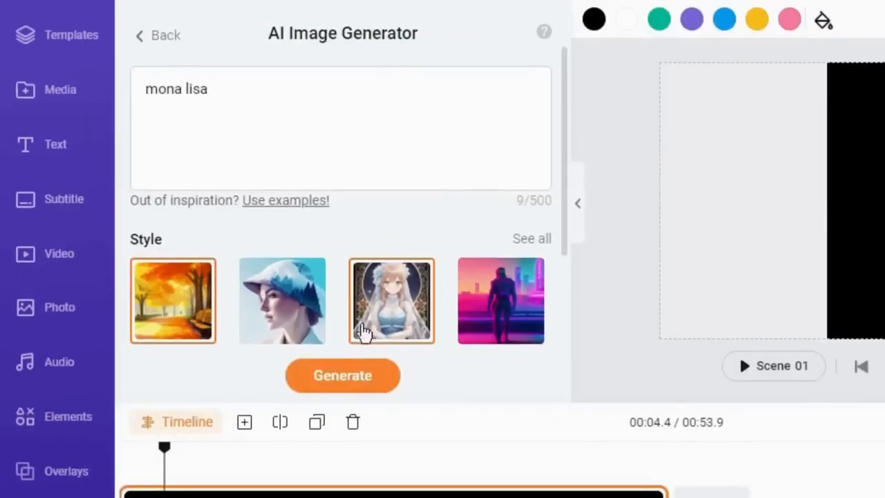
click(352, 377)
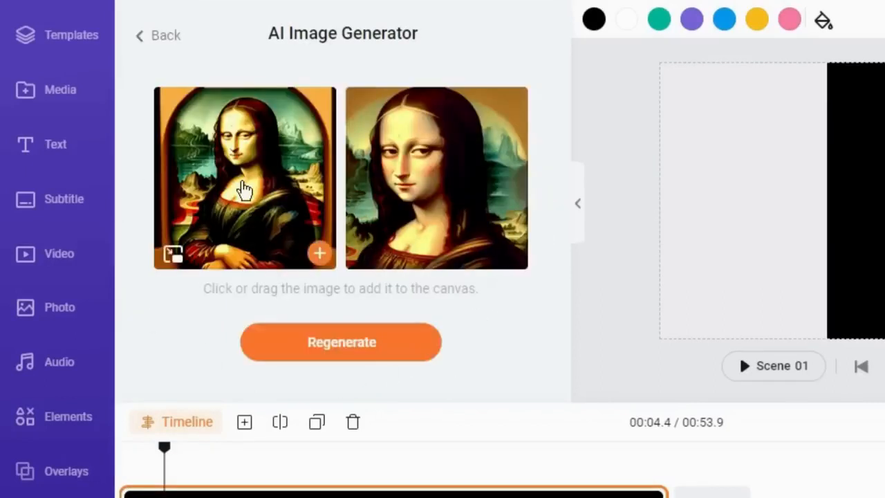
drag(164, 448, 118, 445)
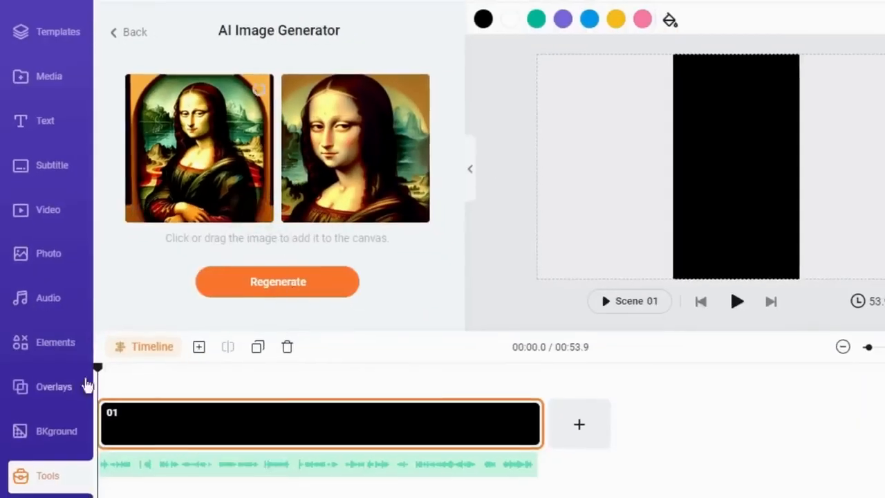
click(255, 94)
Add a long black scene after the Mona Lisa scene and shorten the Mona Lisa scene to about 7 s.
click(599, 424)
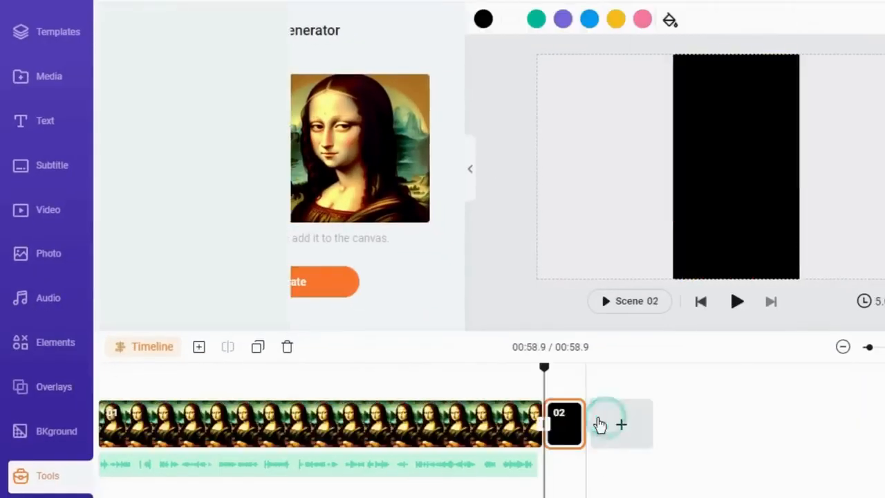
drag(584, 424, 884, 426)
click(139, 419)
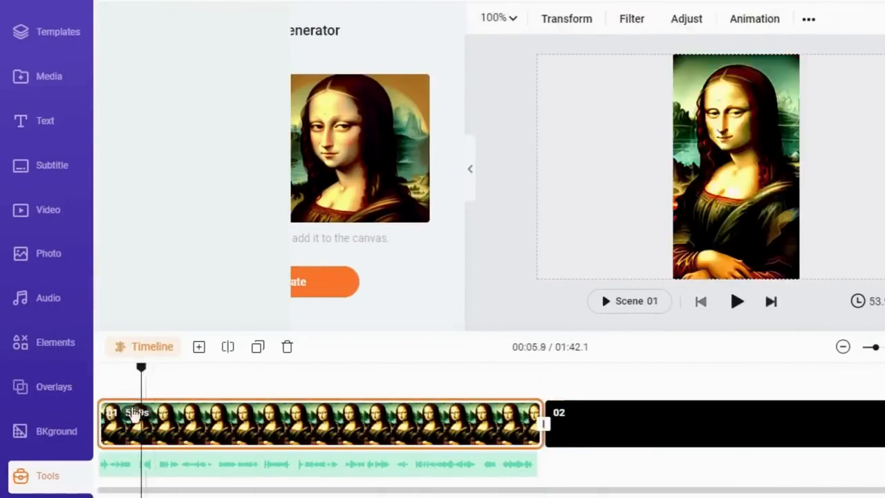
mouse_move(131, 375)
mouse_down()
mouse_move(109, 376)
mouse_move(120, 373)
mouse_up()
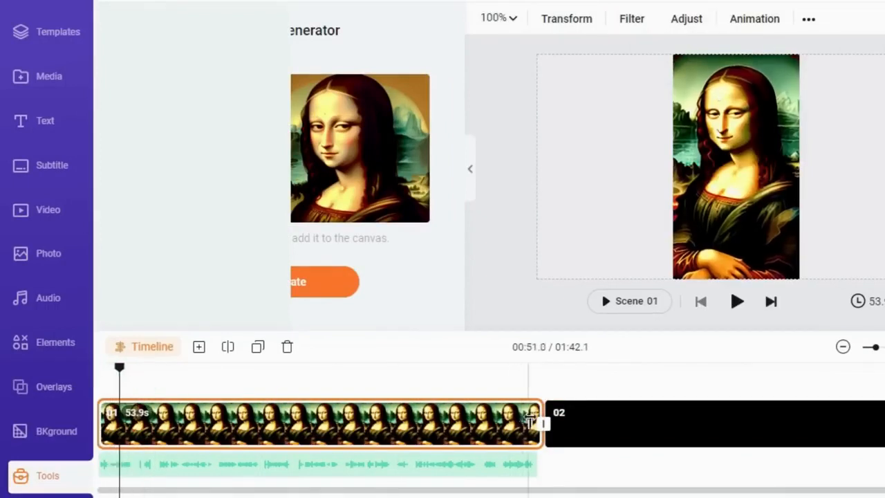
drag(532, 418, 154, 422)
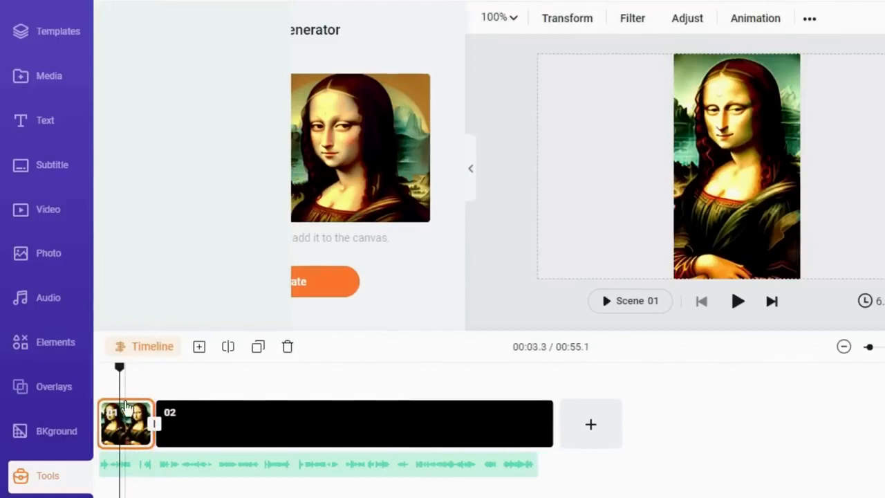
Add three blank 5-second scenes, placing one before the Mona Lisa scene and two directly after it.
click(587, 424)
drag(574, 427, 272, 428)
click(629, 424)
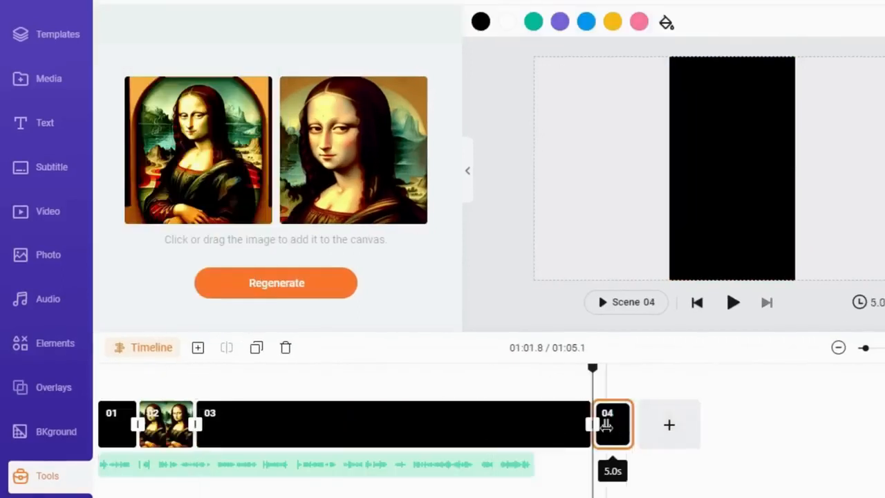
click(668, 424)
drag(608, 419, 533, 426)
drag(657, 418, 498, 426)
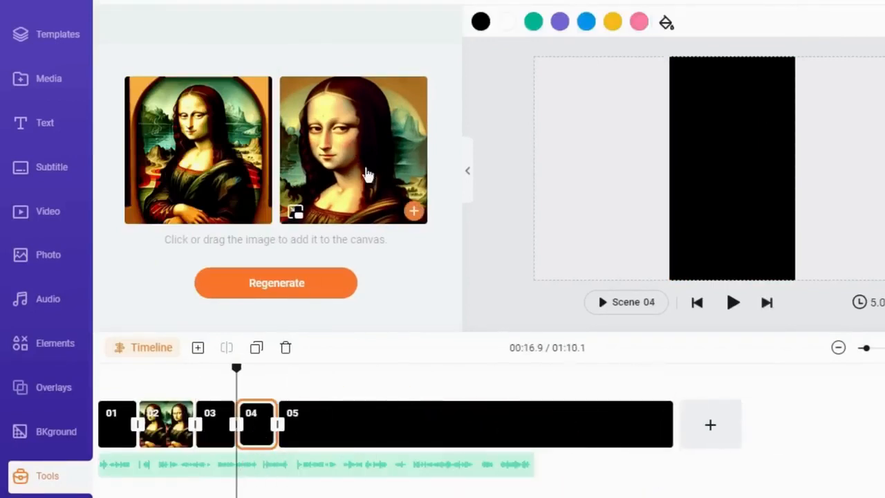
Fill the blank scenes with AI images illustrating the script, including the close-up Mona Lisa, a painter, icebergs, owls, honey and archeologists.
click(418, 216)
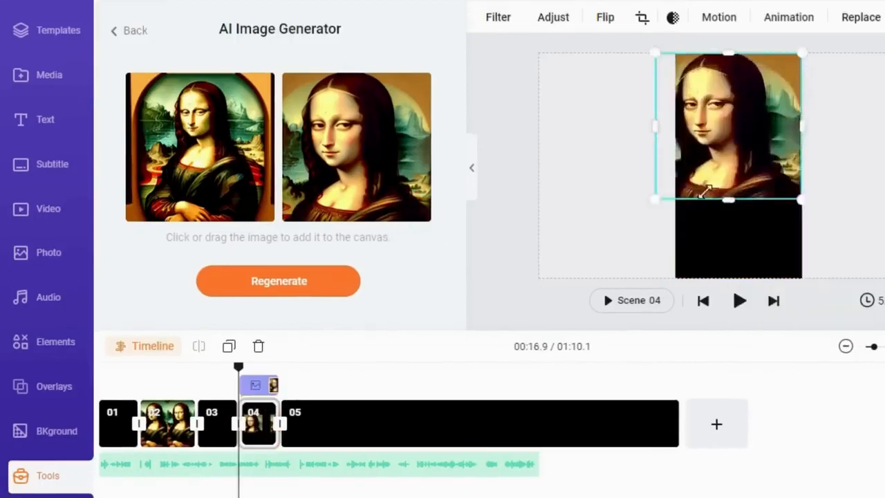
click(216, 424)
click(278, 281)
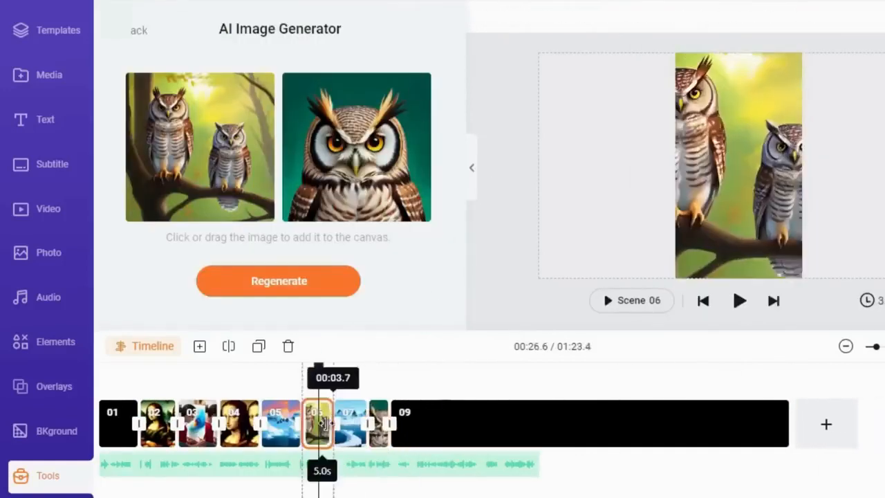
click(745, 302)
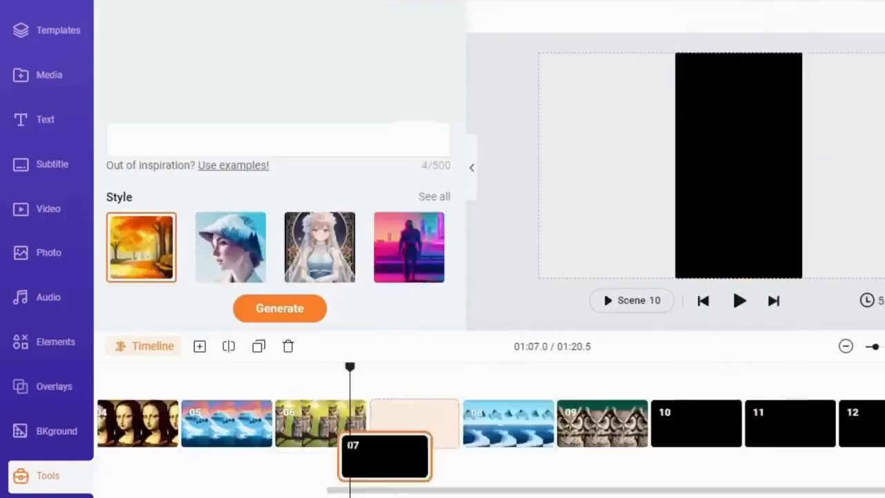
click(124, 30)
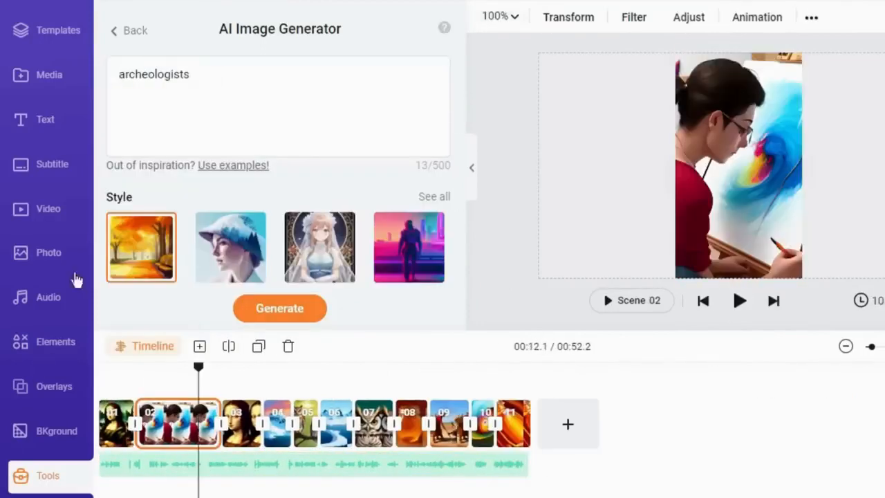
Look through the overlay categories and open the full Effect Overlays collection.
click(54, 386)
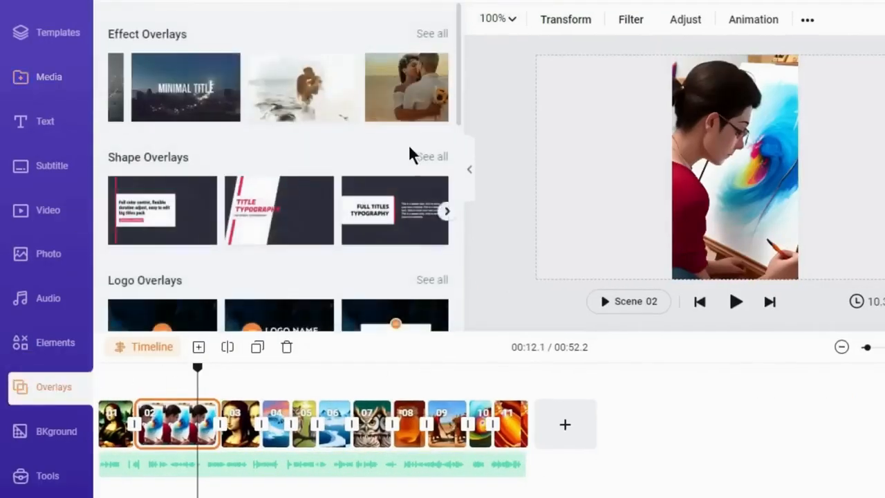
scroll(458, 168, down, 7)
scroll(457, 166, up, 7)
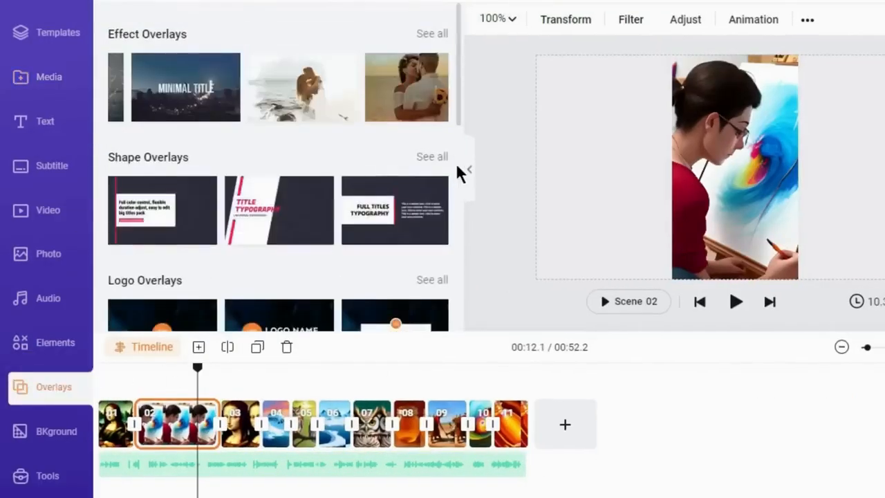
click(432, 36)
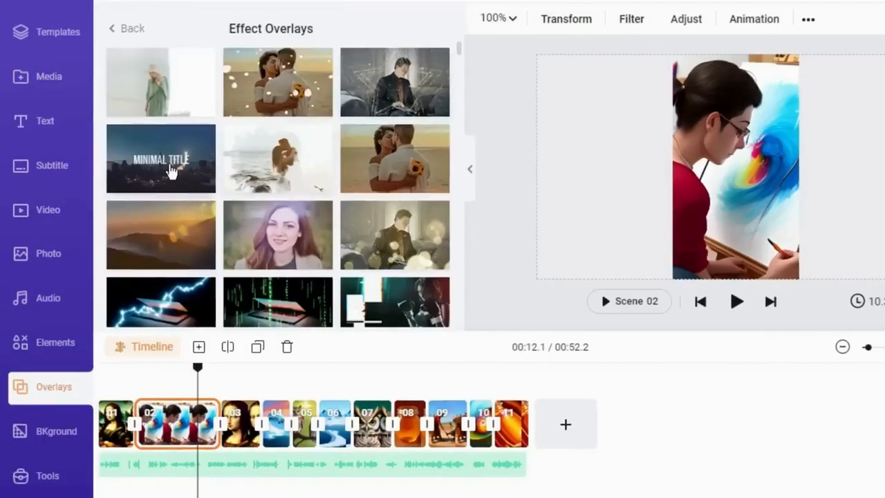
Apply the film-strip effect overlay with white perforations to the painter scene, starting at 00:04.6.
drag(201, 372, 88, 379)
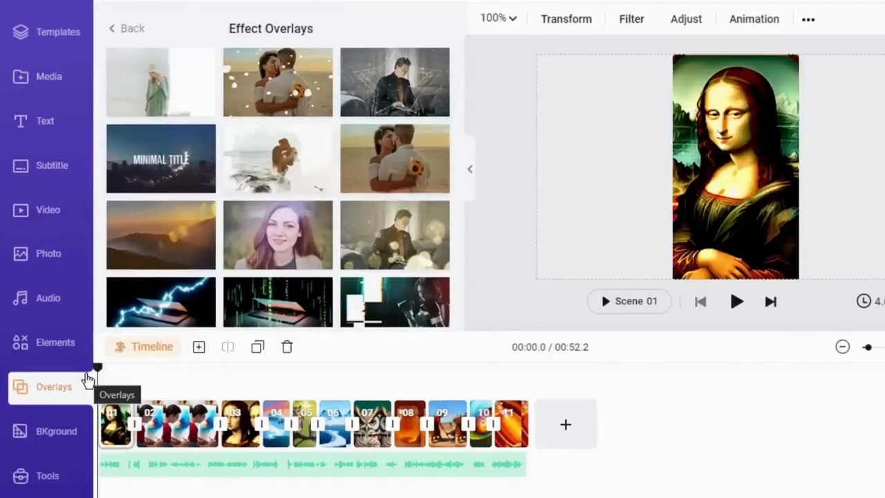
click(373, 176)
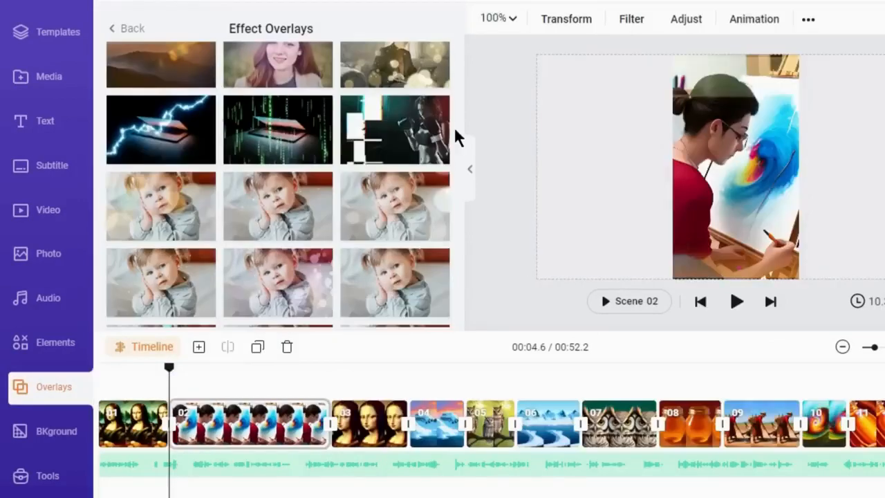
scroll(454, 176, down, 10)
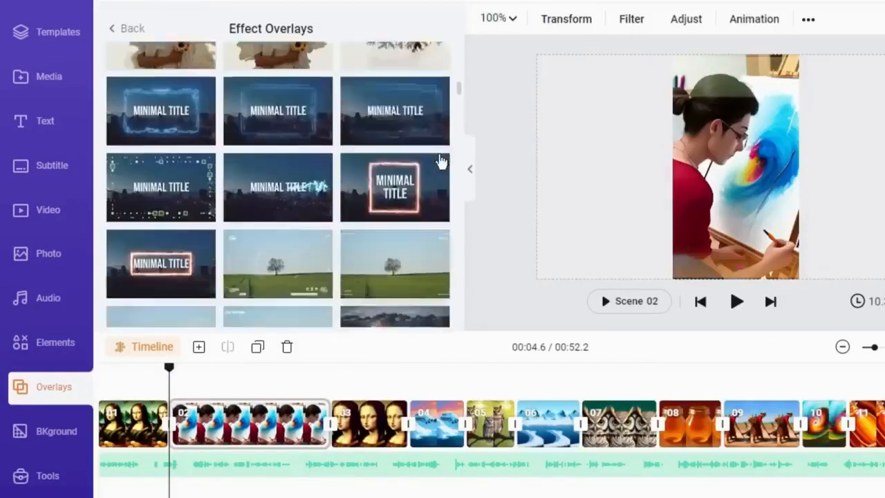
scroll(422, 180, up, 2)
scroll(443, 194, down, 8)
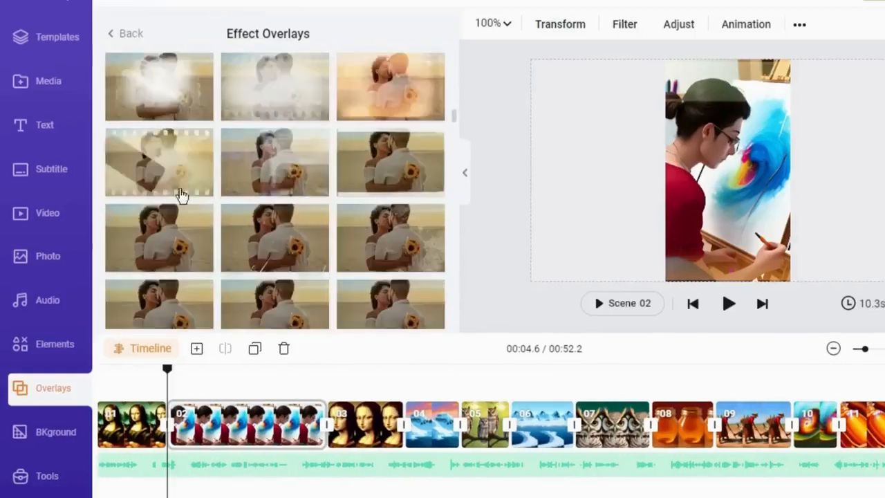
click(181, 194)
click(738, 301)
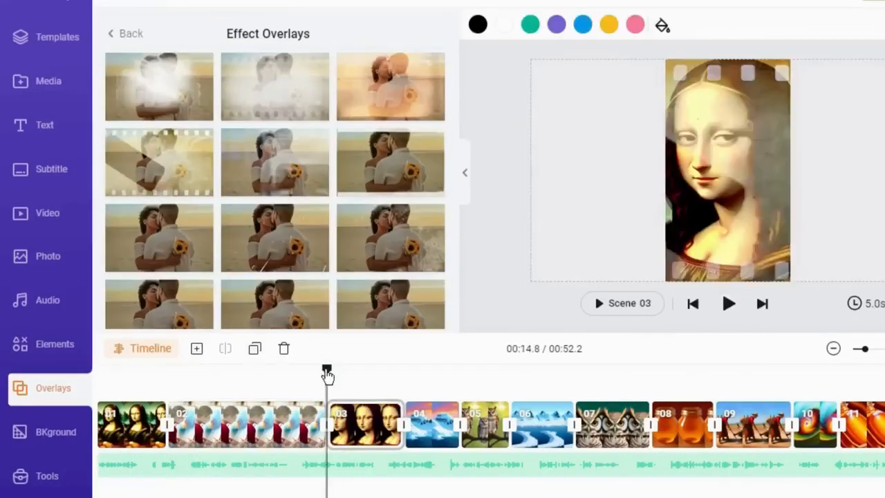
Apply the same film-strip overlay at the start of each remaining scene, working through to scene 11.
drag(327, 375, 576, 378)
click(168, 172)
click(652, 375)
click(168, 171)
click(716, 375)
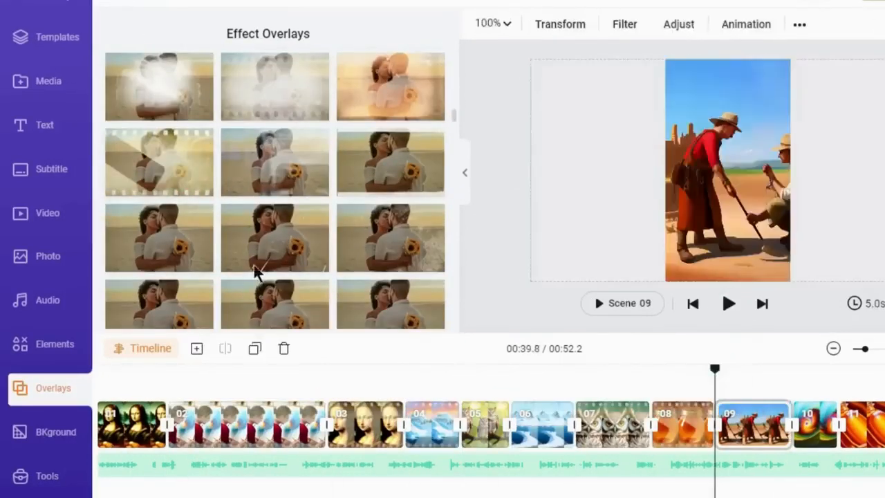
click(169, 172)
click(794, 375)
click(168, 172)
click(841, 375)
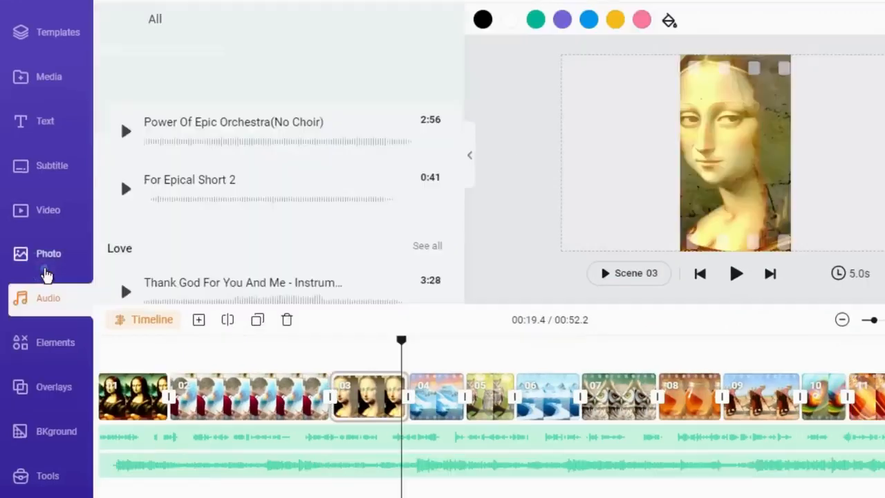
Browse the stock photo, GIF and stock video libraries for additional media.
click(44, 261)
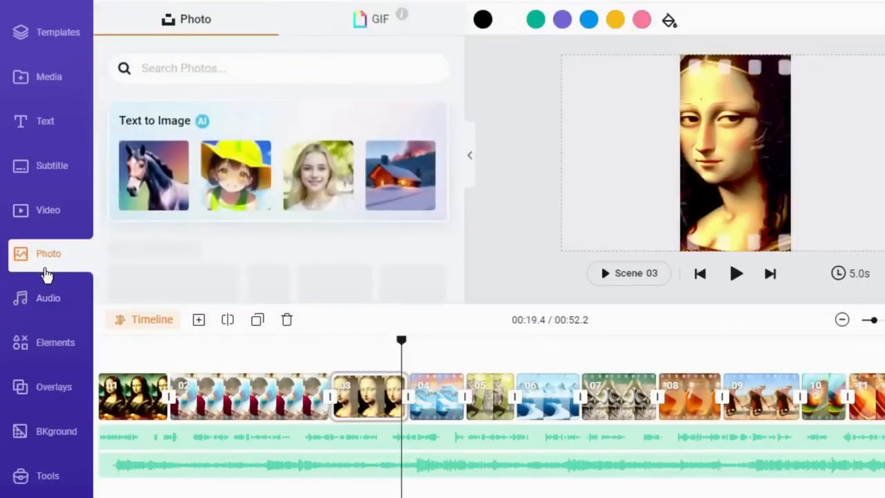
click(378, 27)
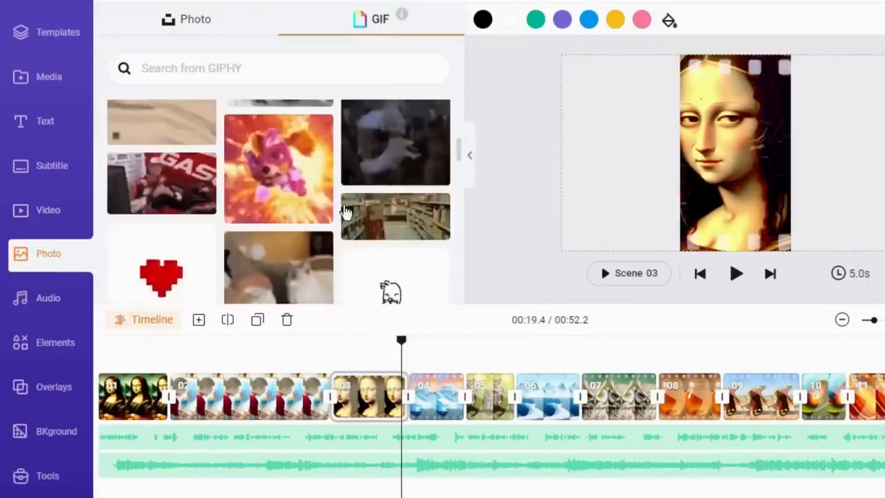
click(190, 19)
scroll(310, 201, down, 3)
click(48, 209)
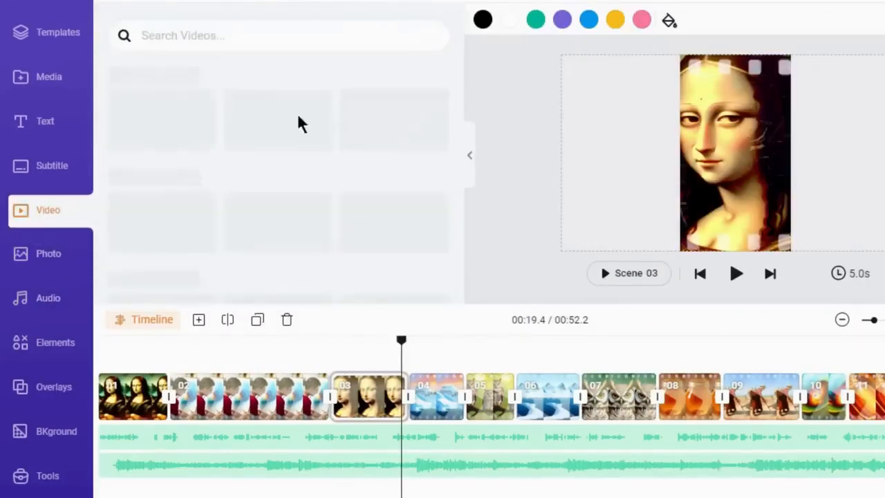
scroll(446, 193, down, 15)
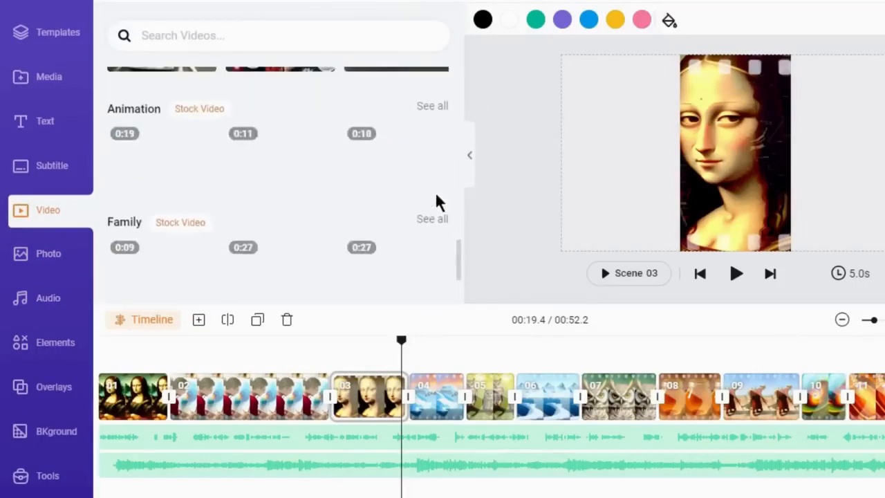
scroll(455, 173, down, 5)
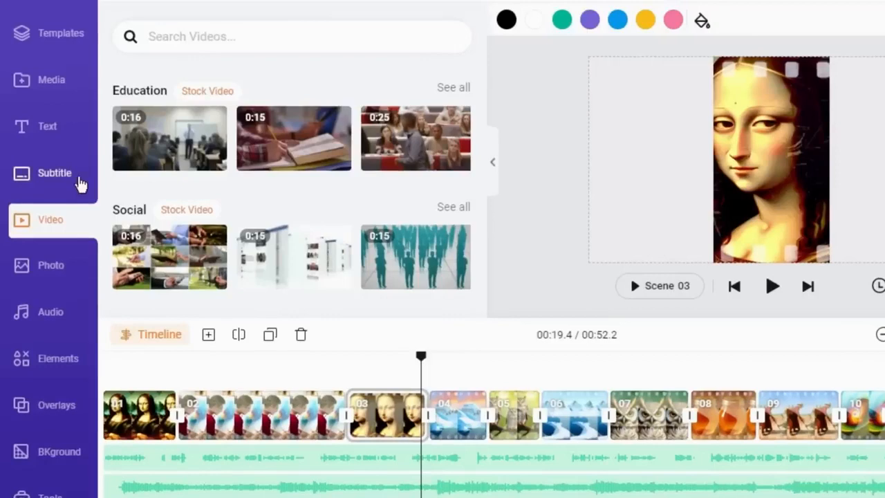
Set up Auto AI Subtitles from the start of the video, using English (United States) and All (Scene + Audio).
click(69, 174)
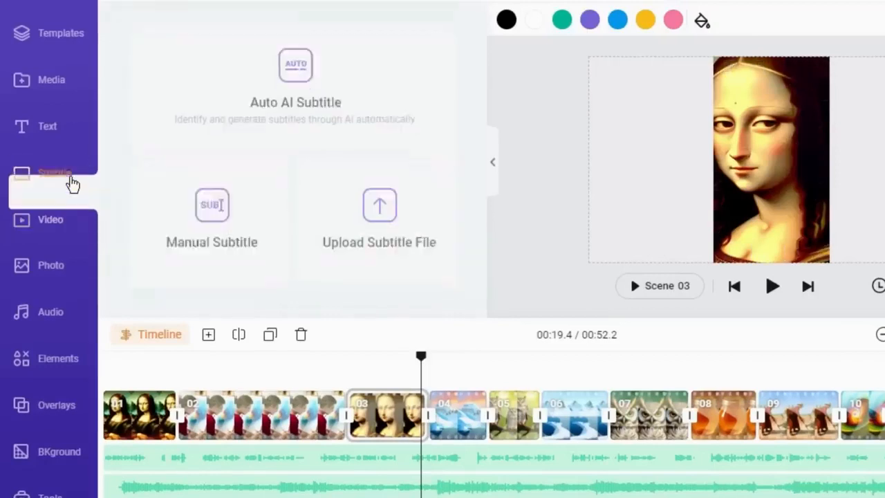
drag(422, 356, 146, 375)
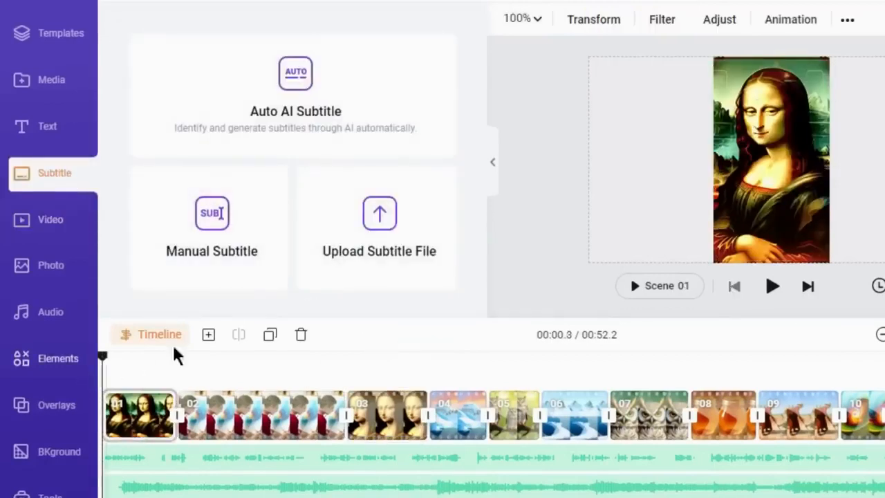
click(296, 124)
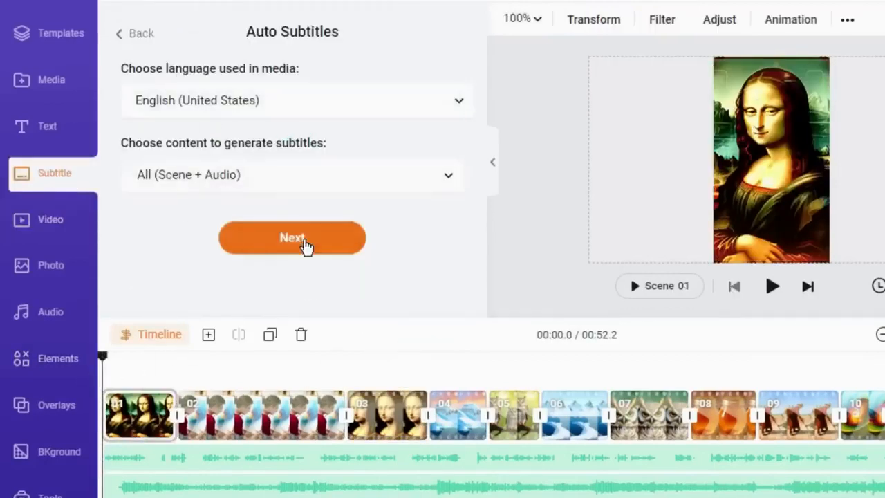
click(290, 249)
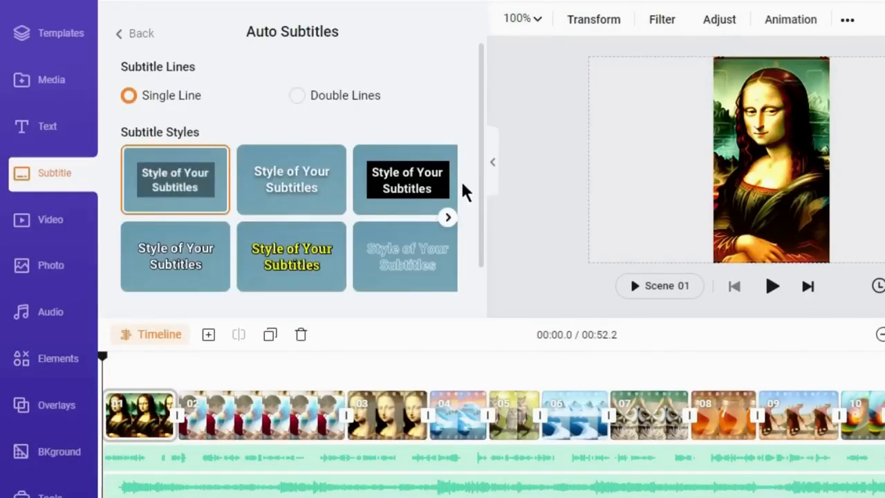
Choose the yellow subtitle style with a dark outline and generate the subtitles.
scroll(465, 192, down, 1)
click(450, 157)
click(128, 159)
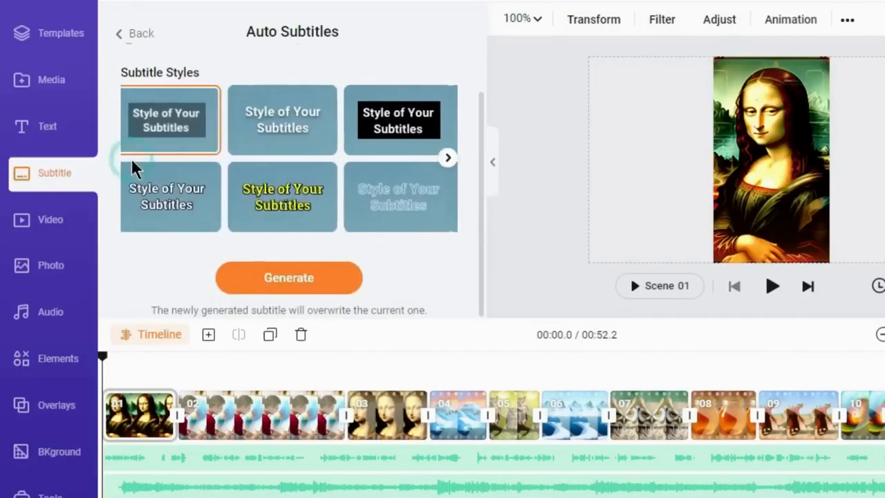
click(280, 210)
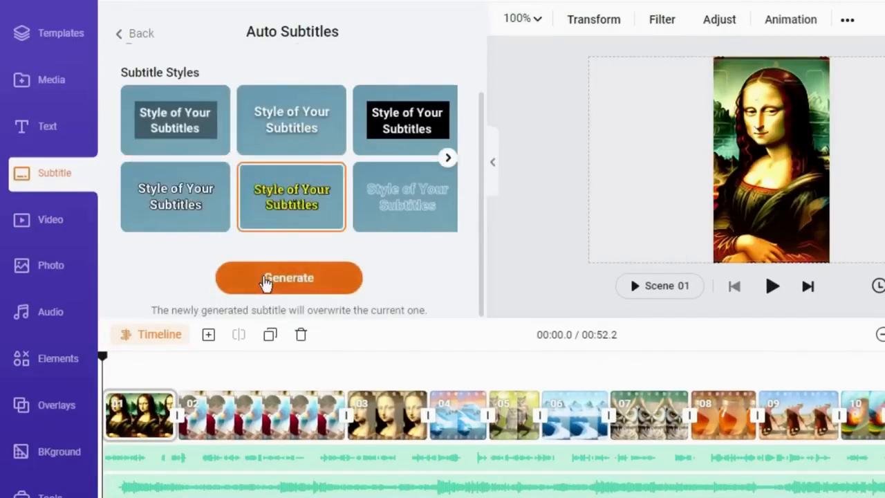
click(267, 283)
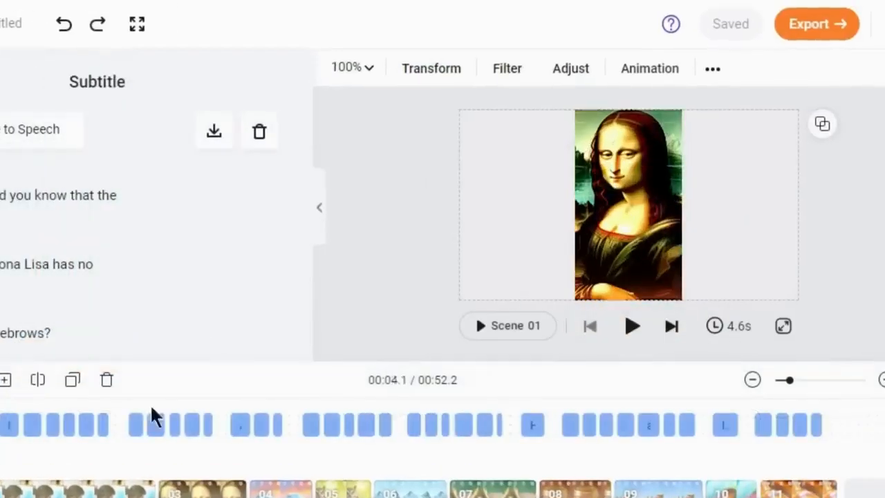
Play to a subtitle in scene 02, move it up to just below the frame's middle, and set its font size to 50.
click(635, 337)
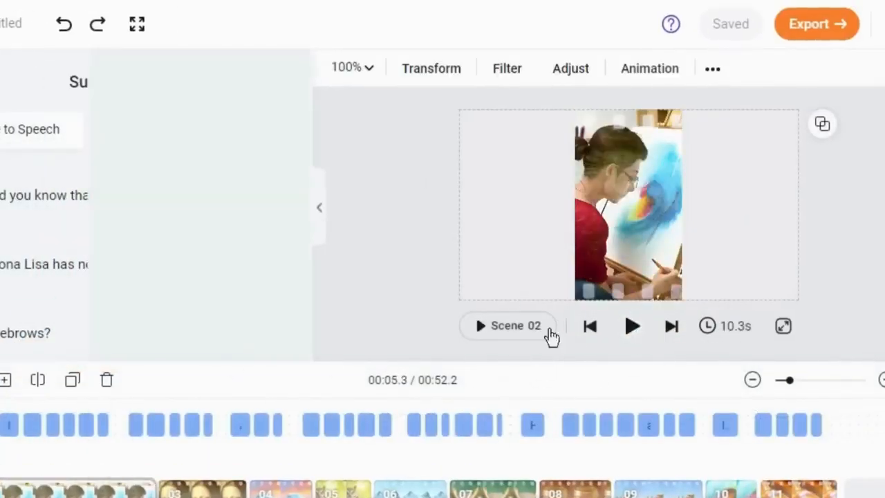
click(634, 336)
drag(639, 278, 648, 226)
click(519, 69)
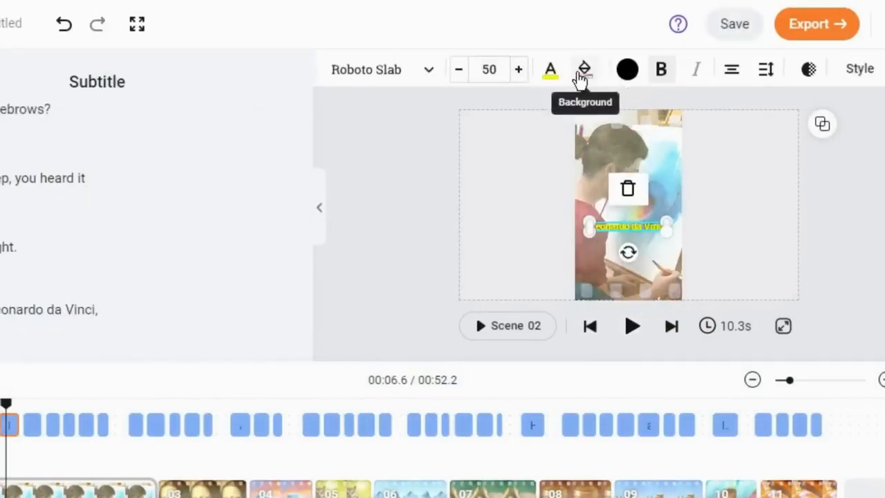
Turn on the black background behind the subtitles and play scene 02 to check it.
click(583, 77)
click(682, 115)
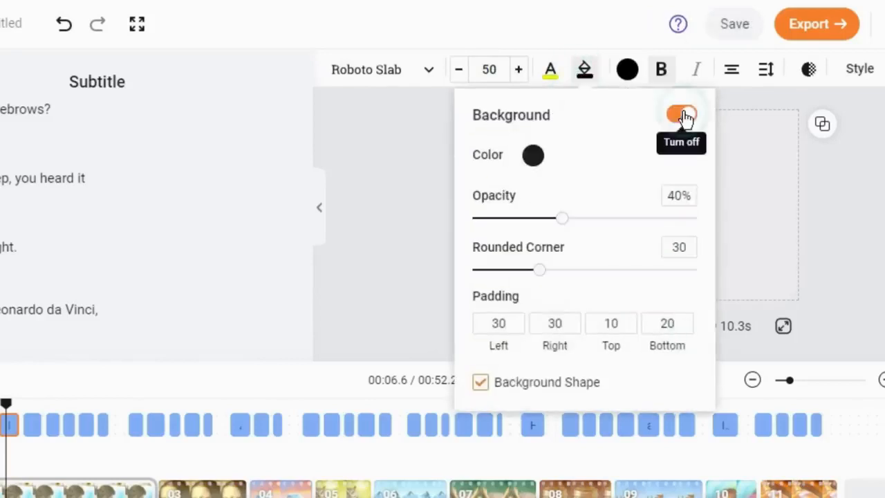
click(526, 25)
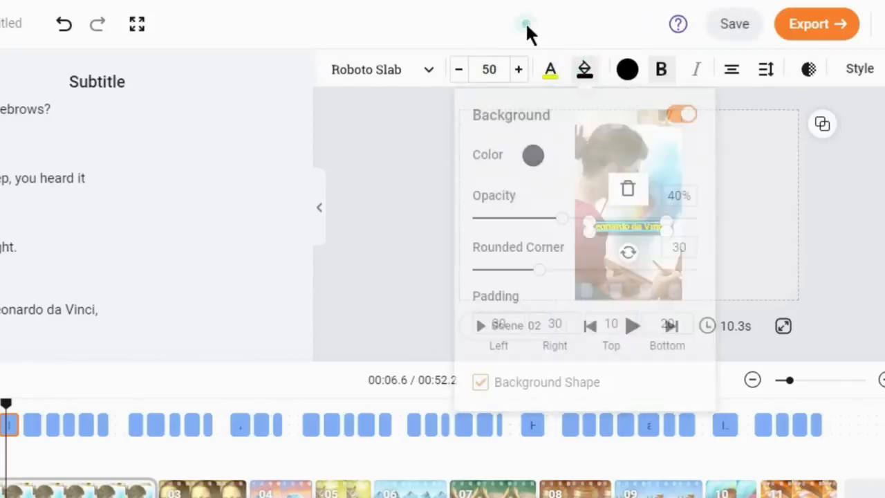
click(630, 328)
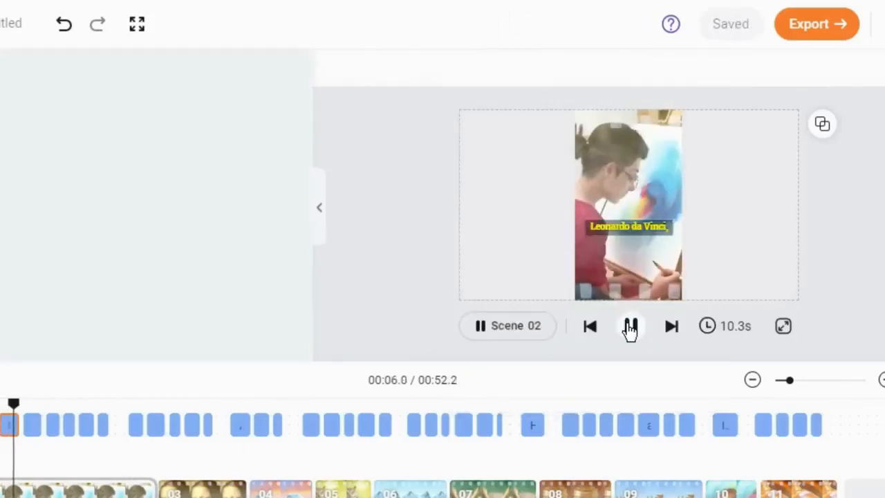
click(630, 327)
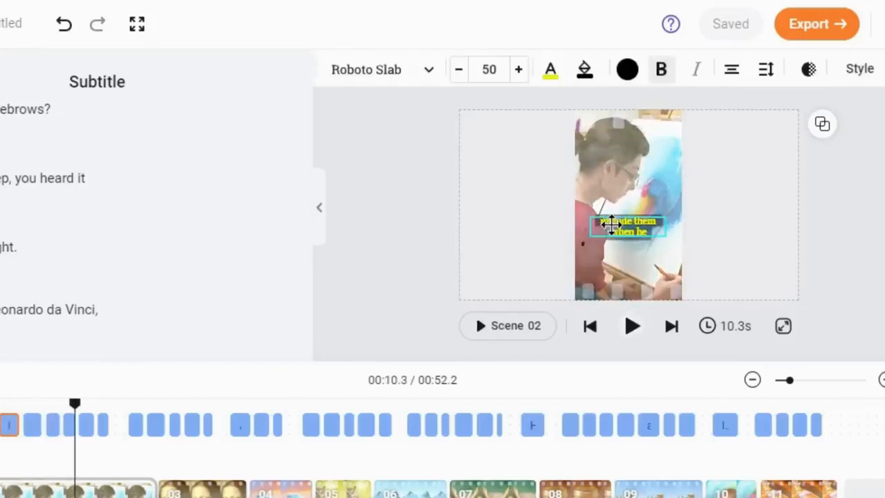
Raise the subtitle background opacity to about 67% and preview the scene again.
click(583, 69)
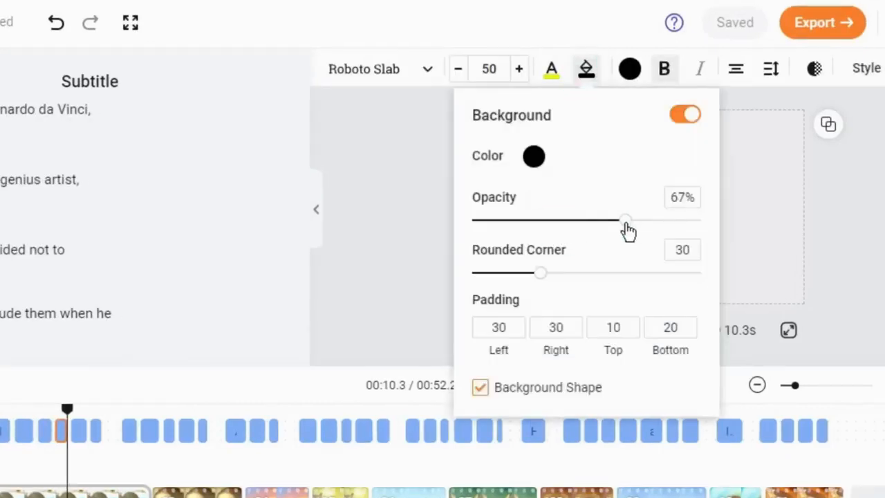
drag(626, 222, 623, 223)
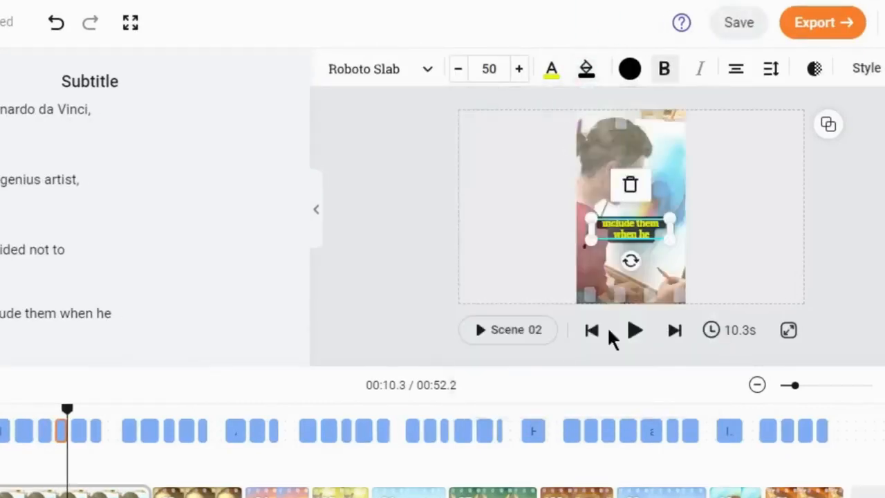
click(634, 331)
click(634, 330)
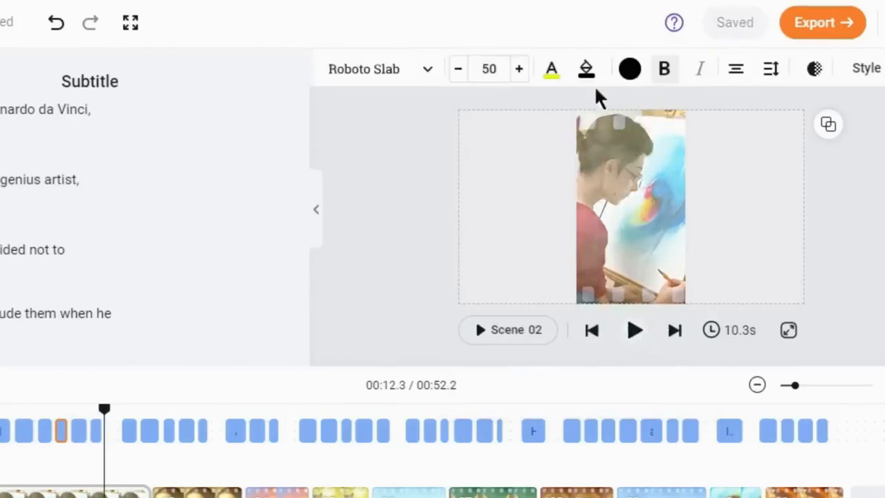
Set the subtitle font size to 45 and play the video to check the text.
click(484, 69)
text(45)
click(634, 330)
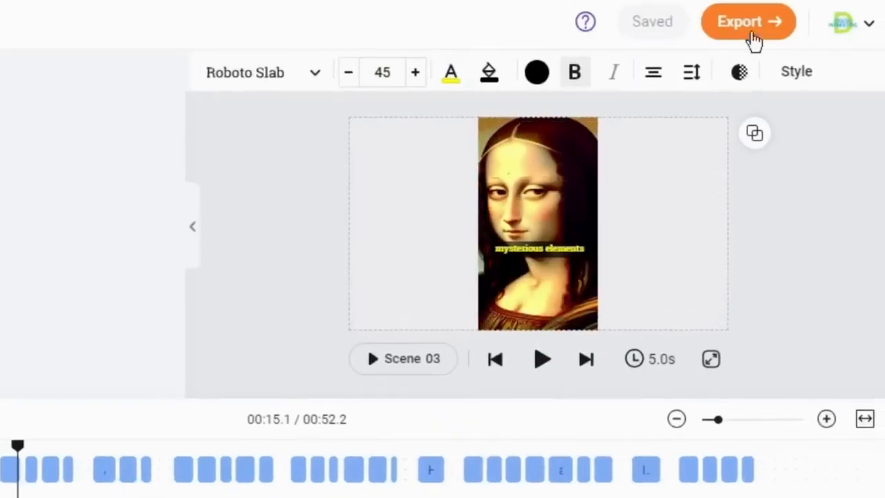
Export the project as a video in 720p quality.
click(759, 35)
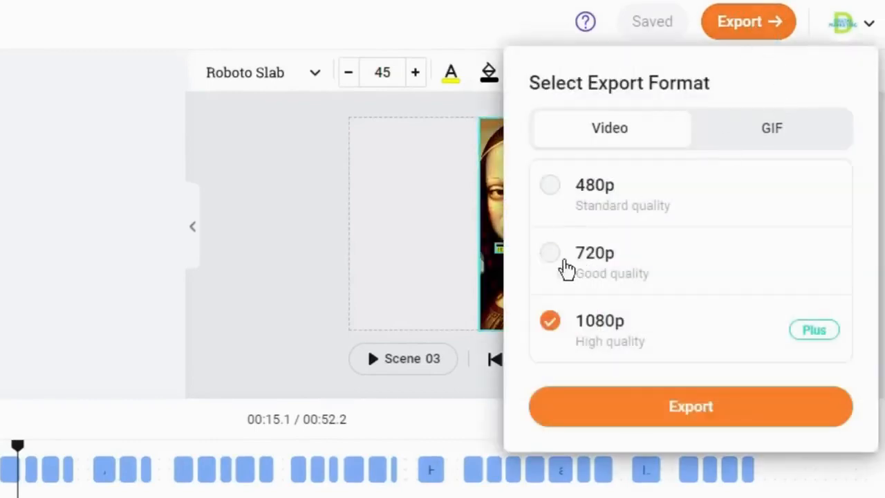
click(571, 265)
click(713, 413)
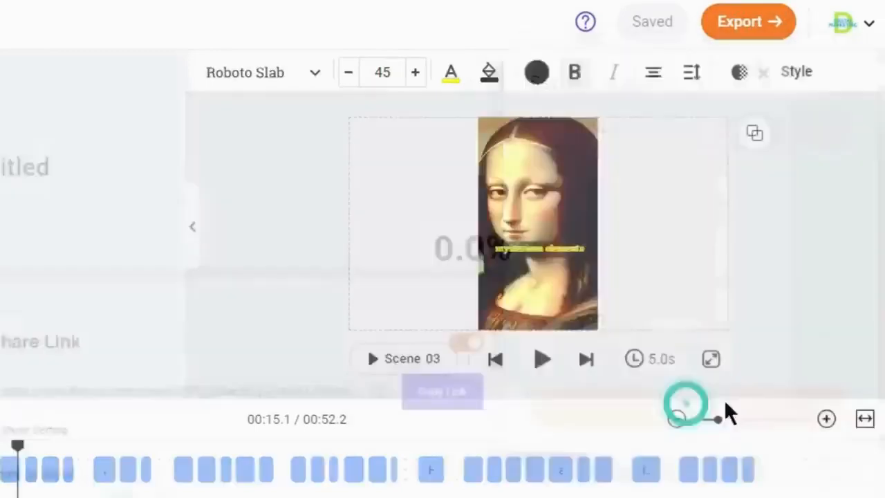